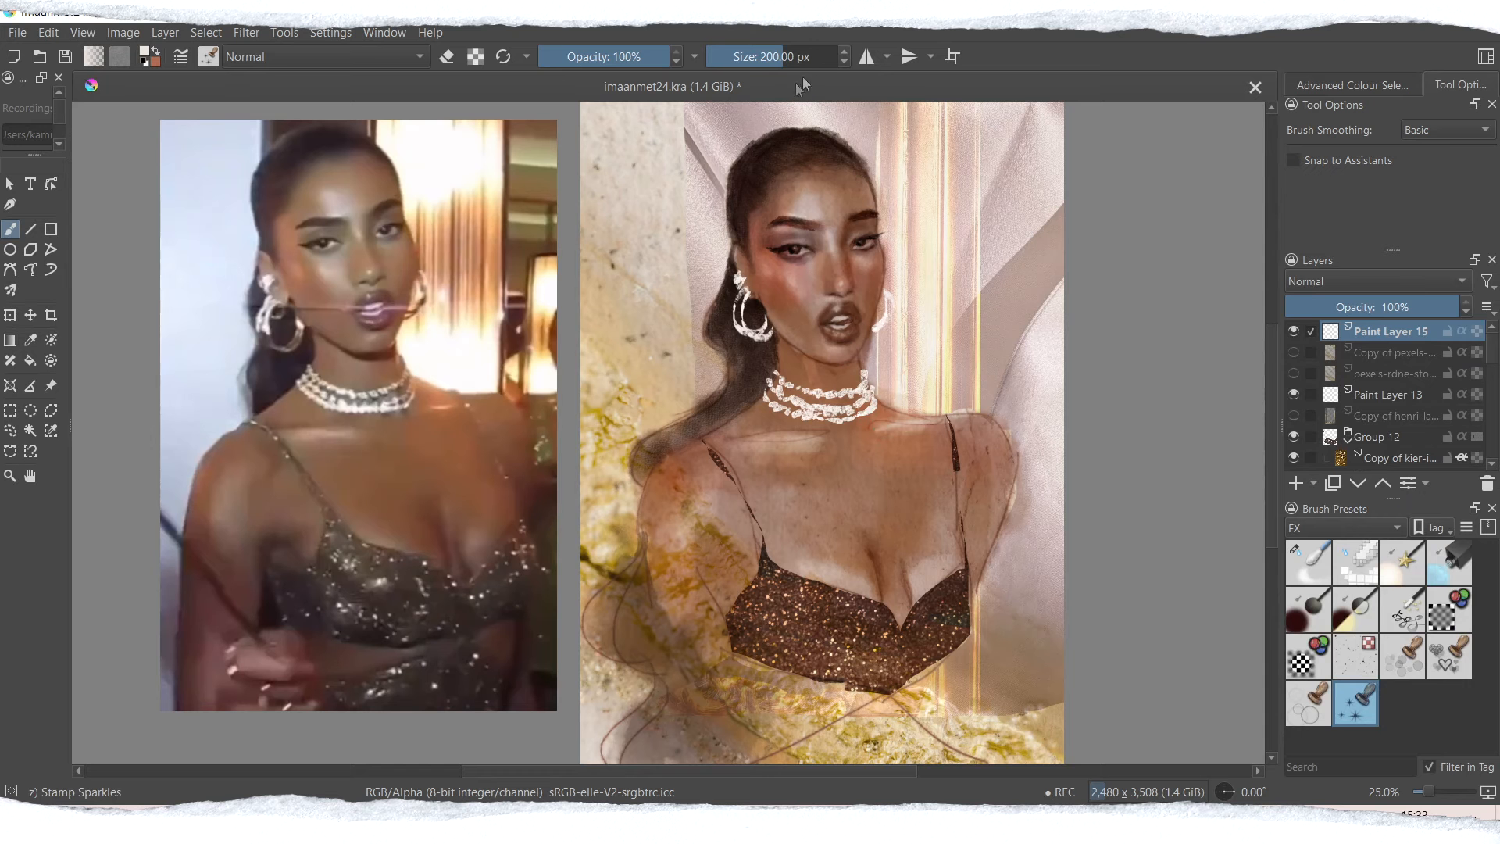
On Paint Layer 15 in Colour Dodge, stamp warm-coloured sparkles at 1000 px over the painted woman's necklace and sequined top
left_click_drag(796, 56, 813, 56)
left_click(157, 52)
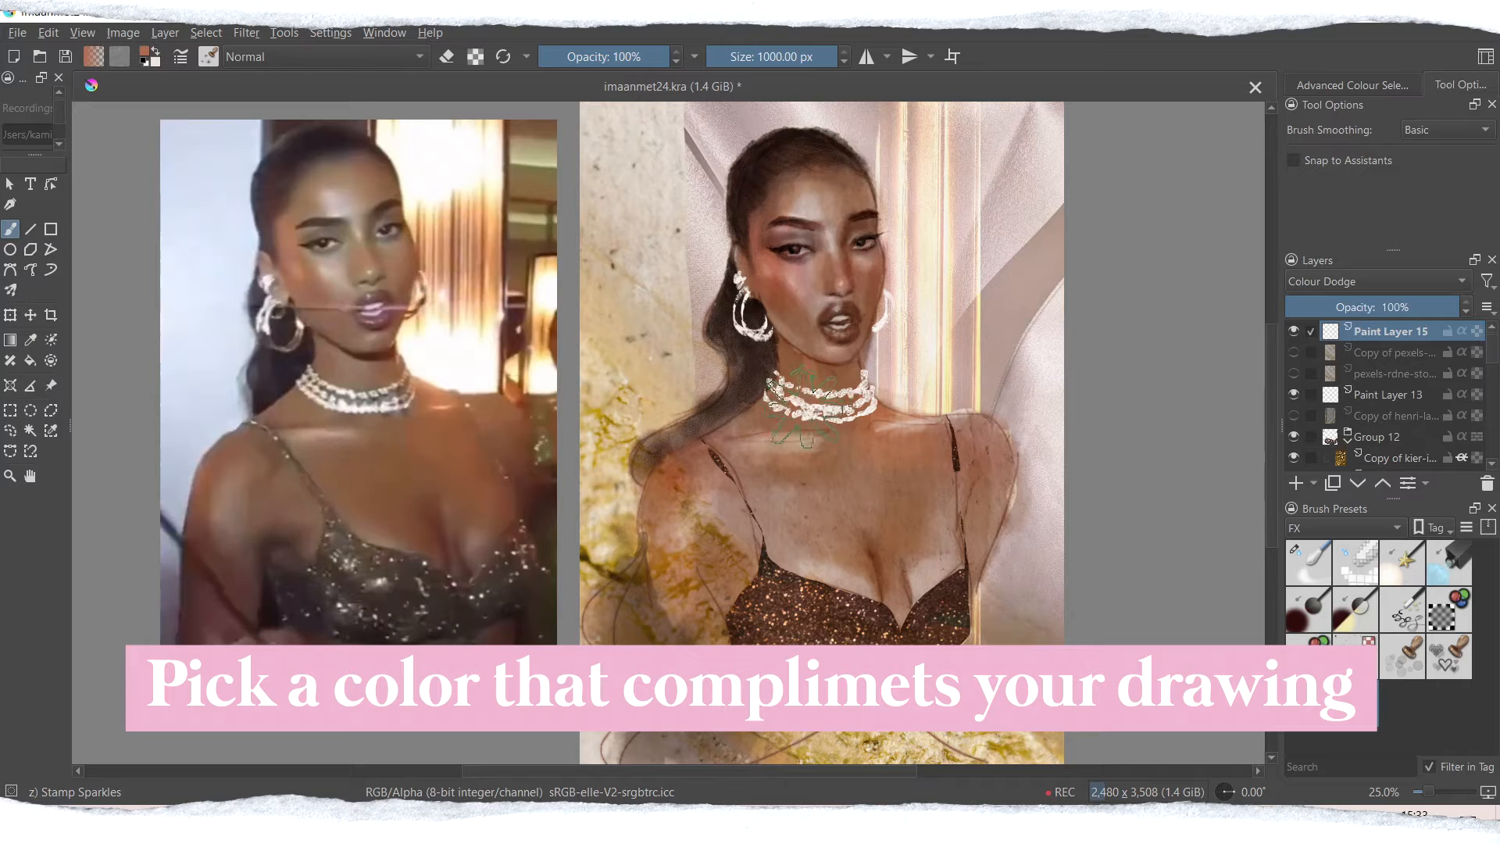
left_click(798, 409)
left_click(812, 577)
left_click(869, 397)
left_click(847, 601)
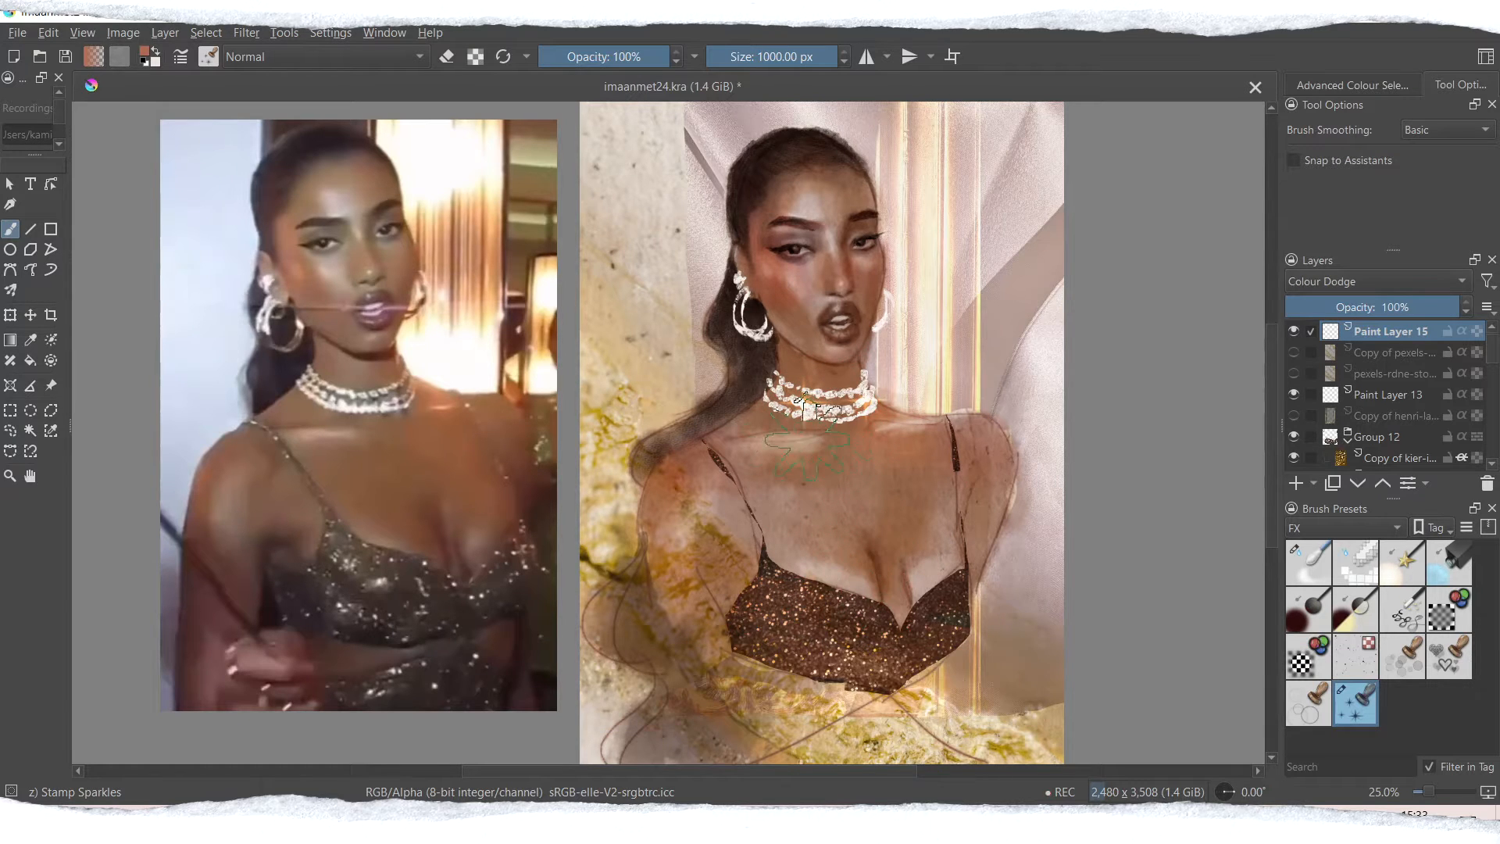
Stamp 1000 px sparkles on both hoop earrings and on the stud above the earring beside the ponytail
left_click(744, 315)
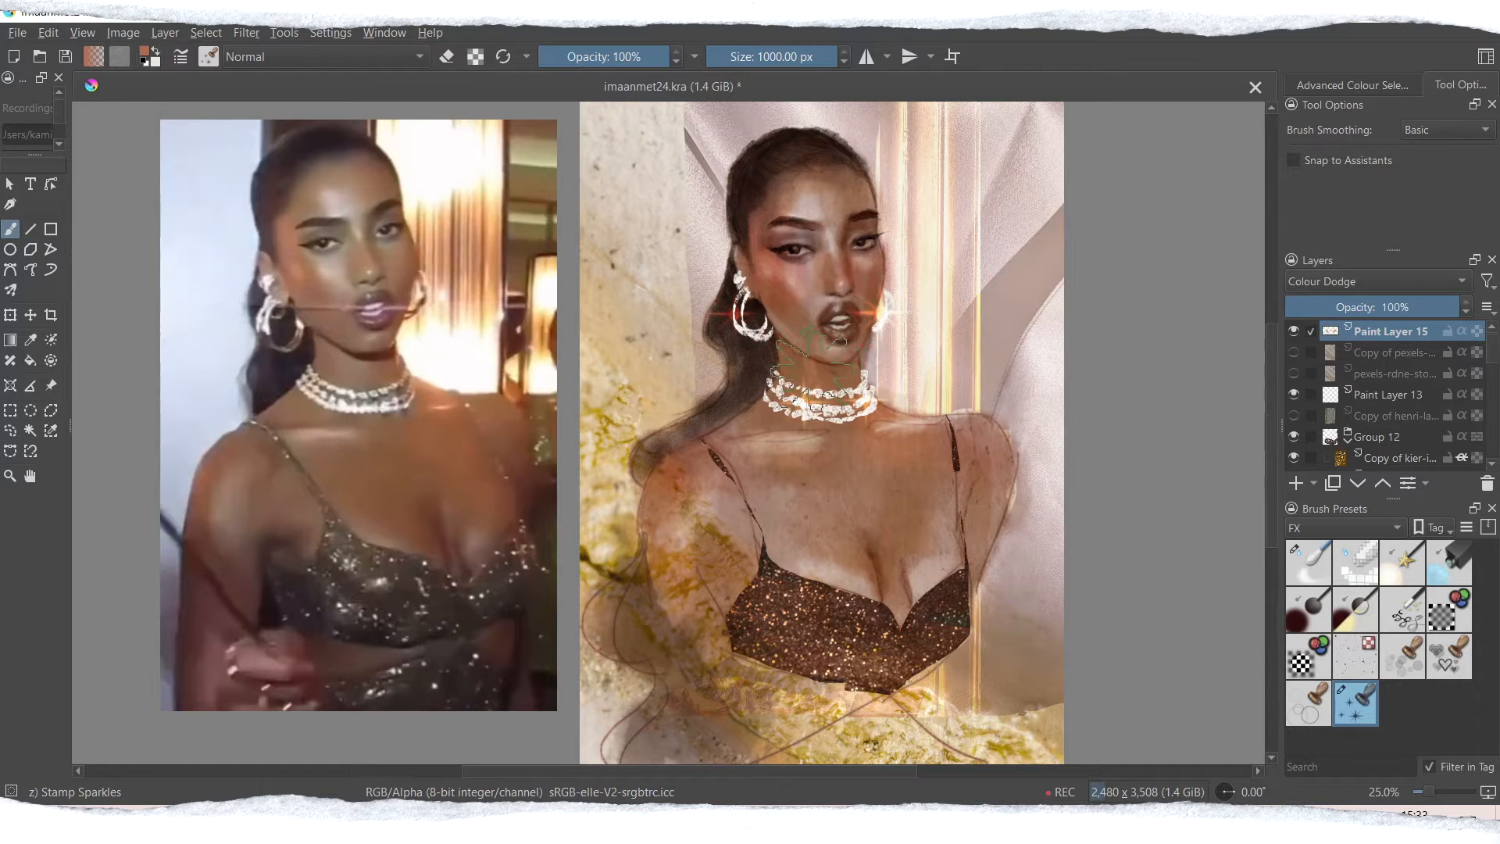
left_click(889, 309)
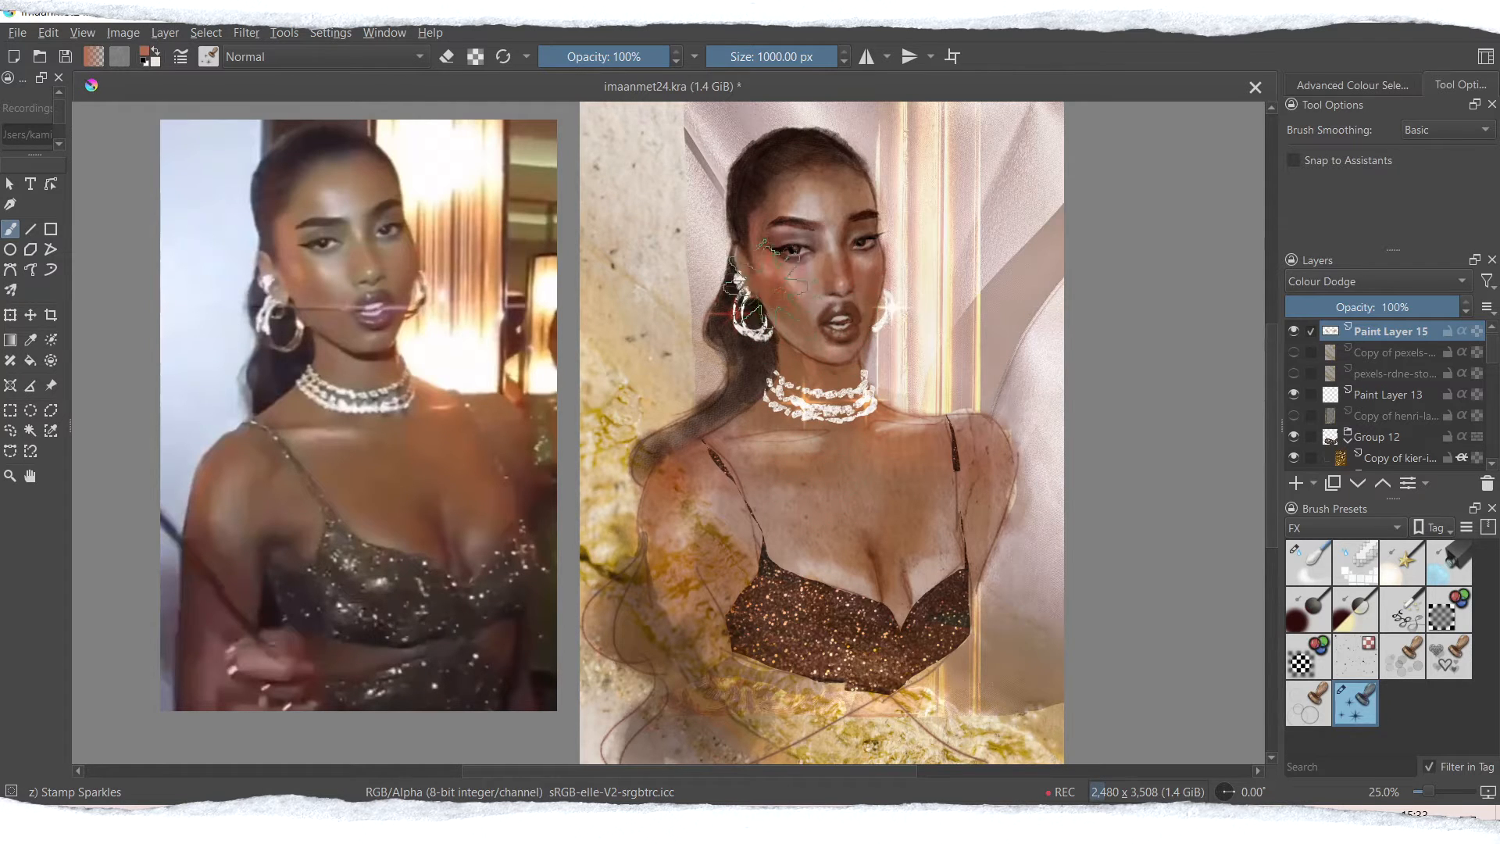
left_click(741, 281)
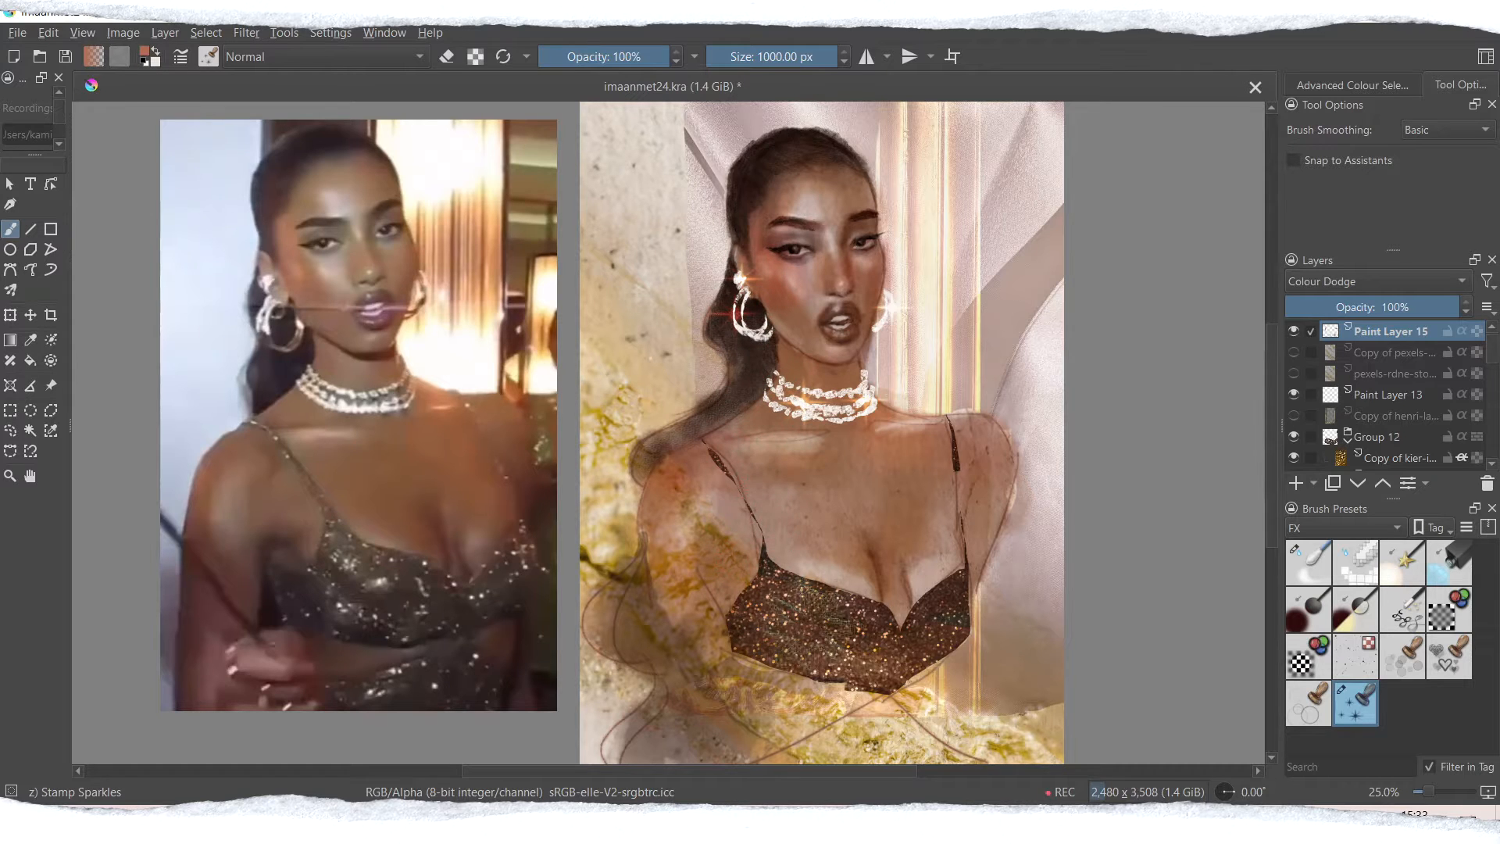
Reduce the sparkle brush to 382.96 px and stamp smaller sparkles along the dress straps and across the sequined top
left_click_drag(818, 56, 800, 56)
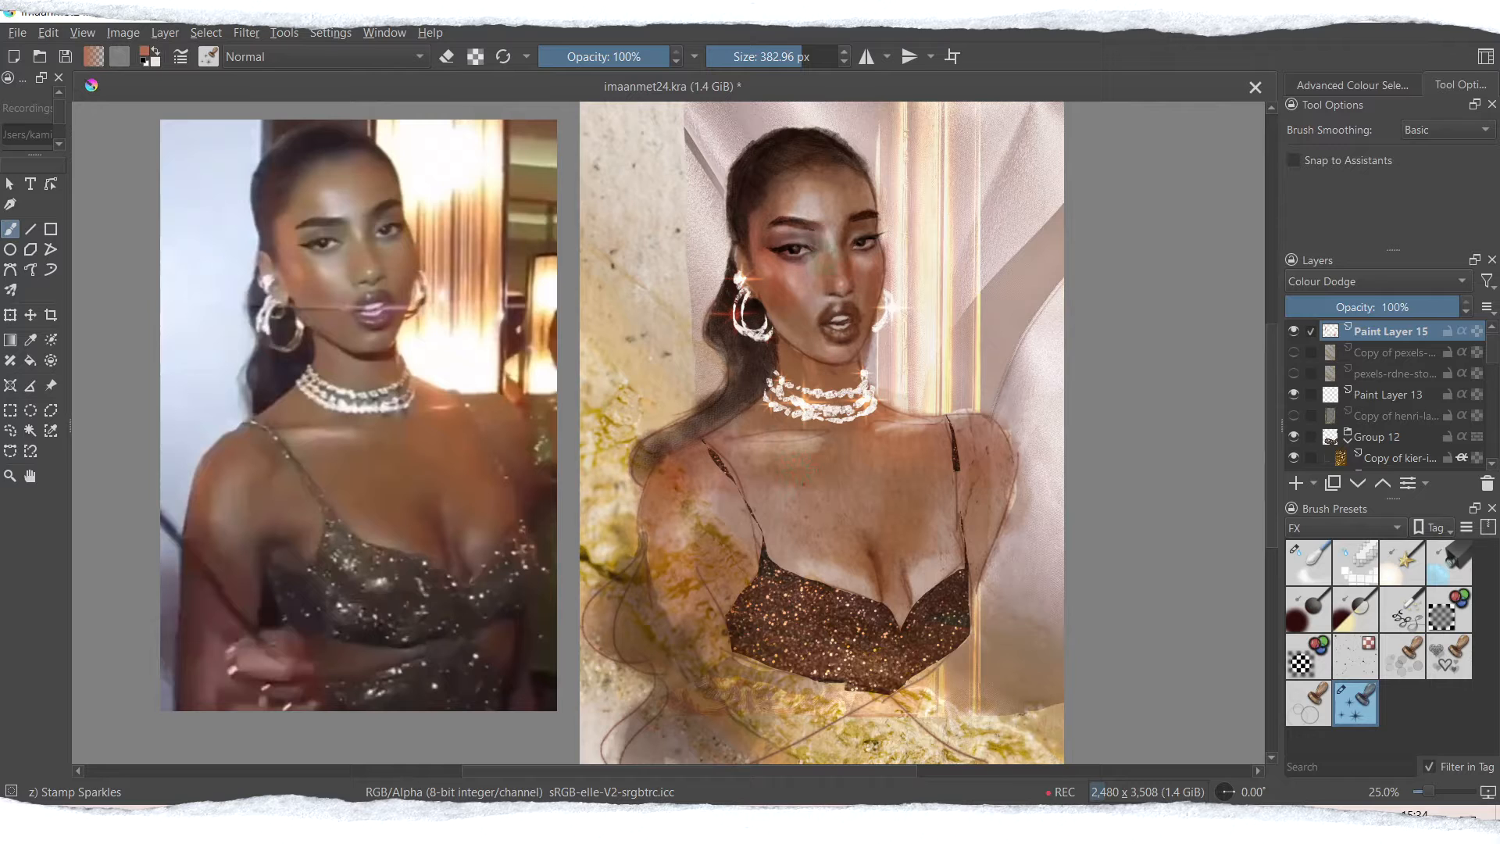
left_click(716, 458)
left_click(957, 459)
left_click(760, 561)
left_click(883, 635)
left_click(953, 631)
key("ctrl+z")
left_click(785, 621)
left_click(777, 662)
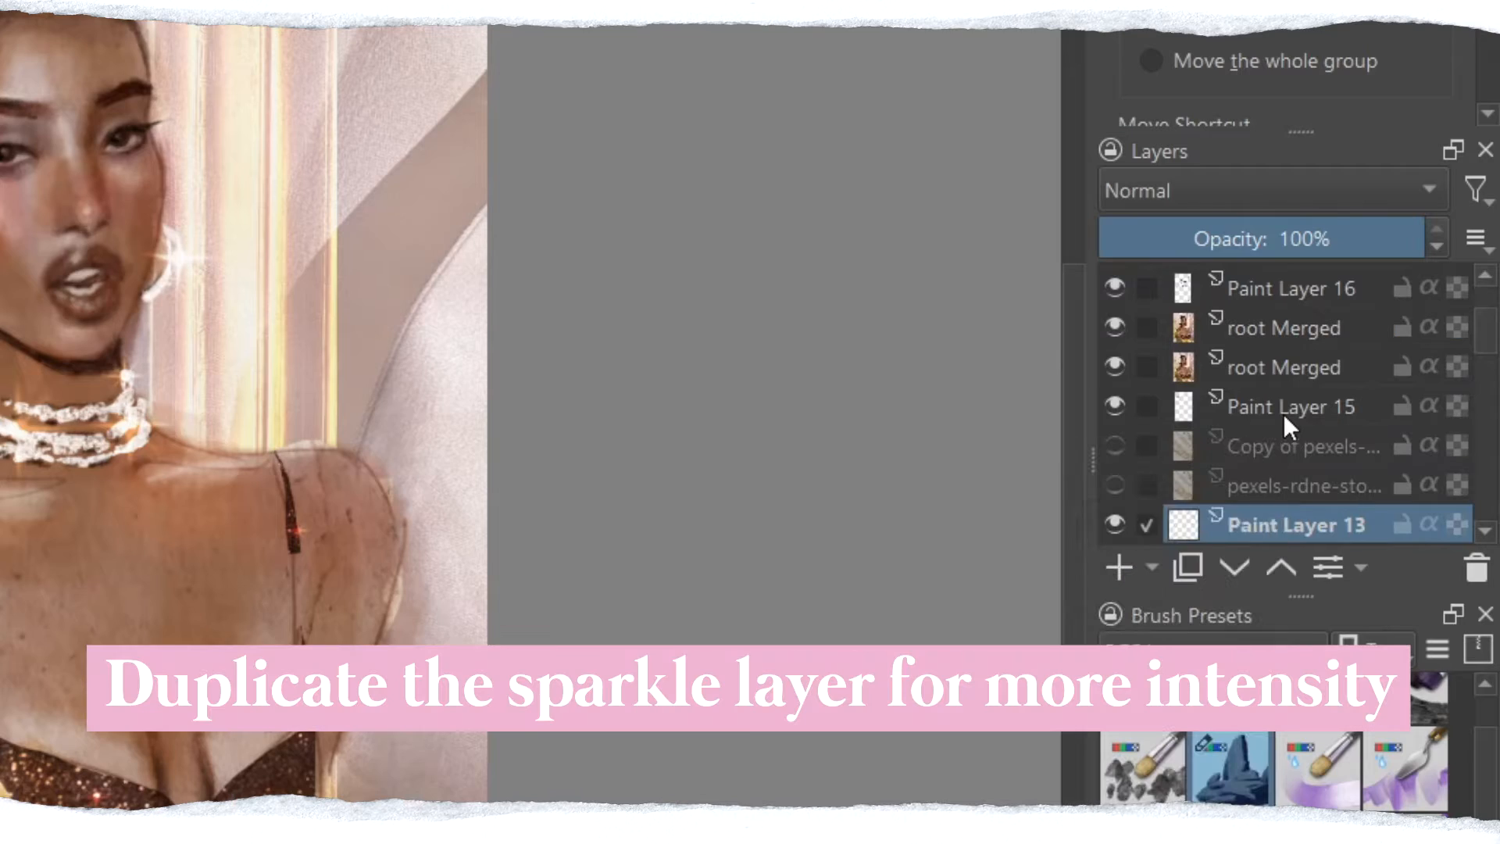
Duplicate the Paint Layer 15 sparkle layer and move the copy higher in the layer stack
left_click(1283, 410)
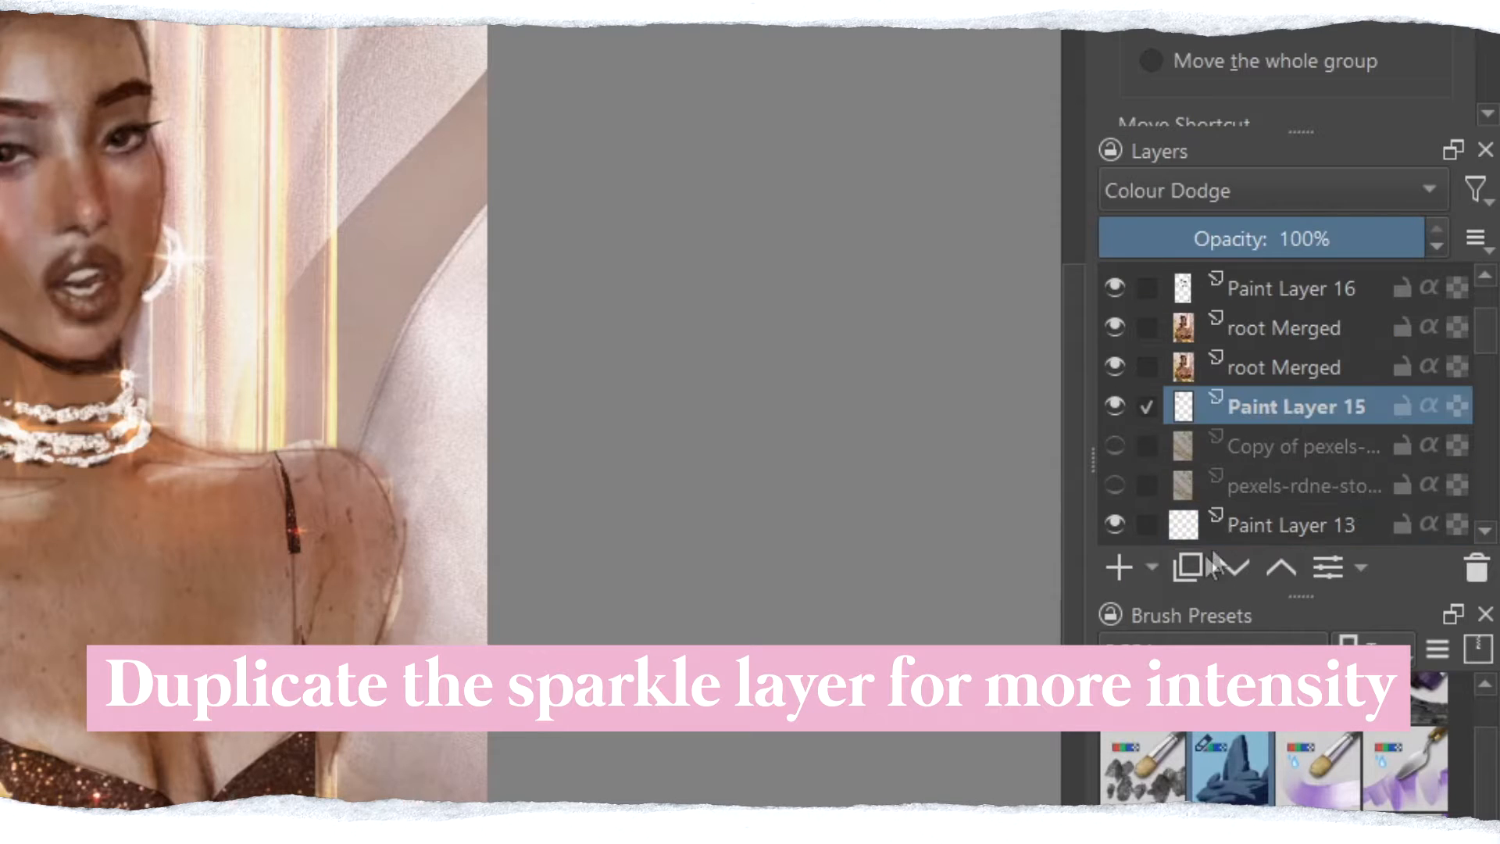
left_click(1191, 566)
mouse_move(1292, 408)
left_mouse_down()
mouse_move(1313, 284)
mouse_move(1300, 248)
mouse_move(1261, 252)
left_mouse_up()
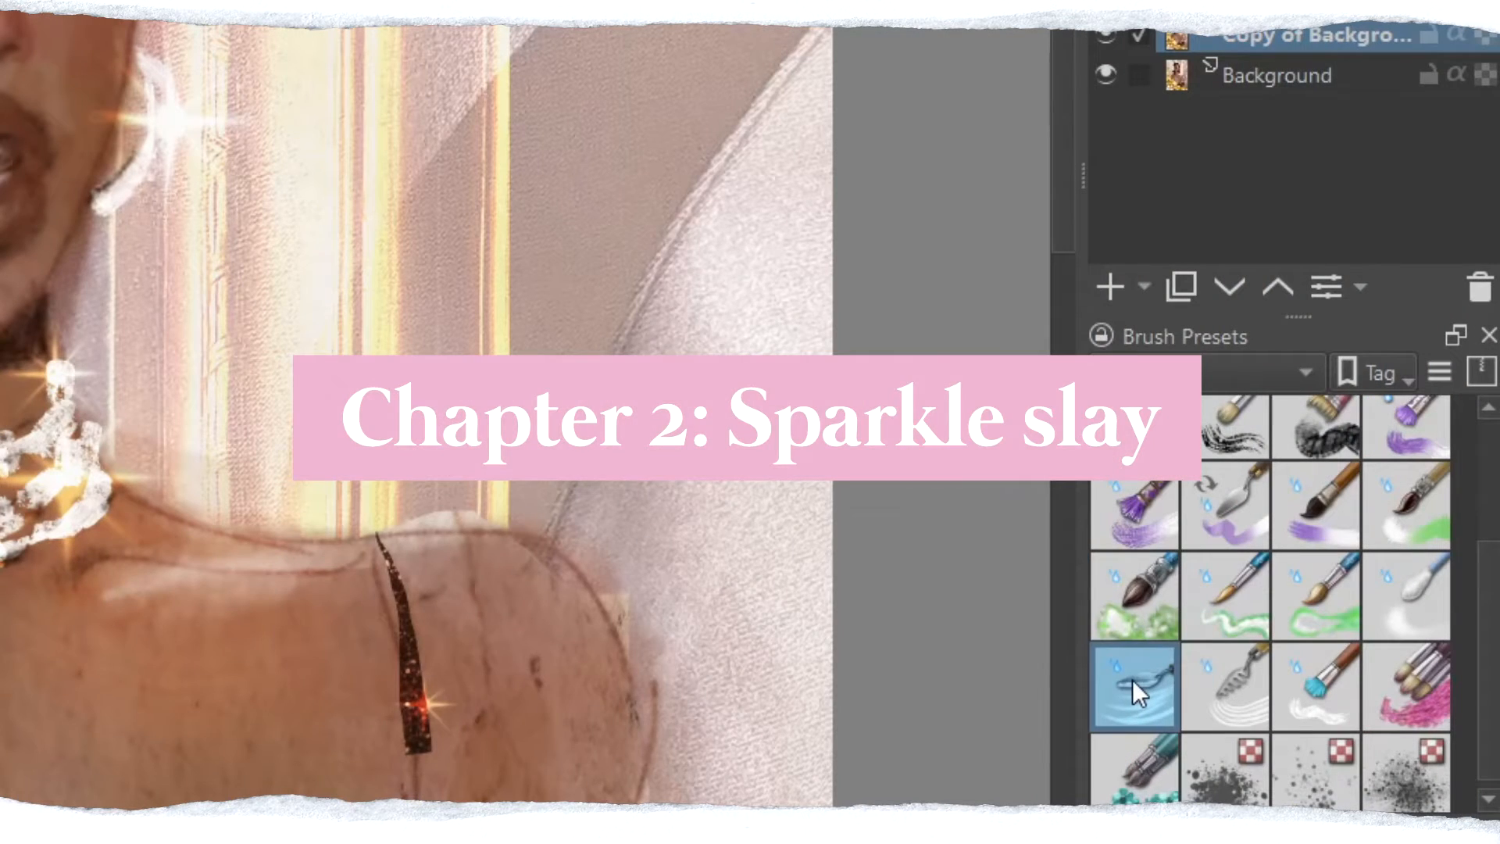
Smudge the sparkles on both earrings outward into longer rays with the Blender Knife Edge brush at 60 px
mouse_move(1132, 678)
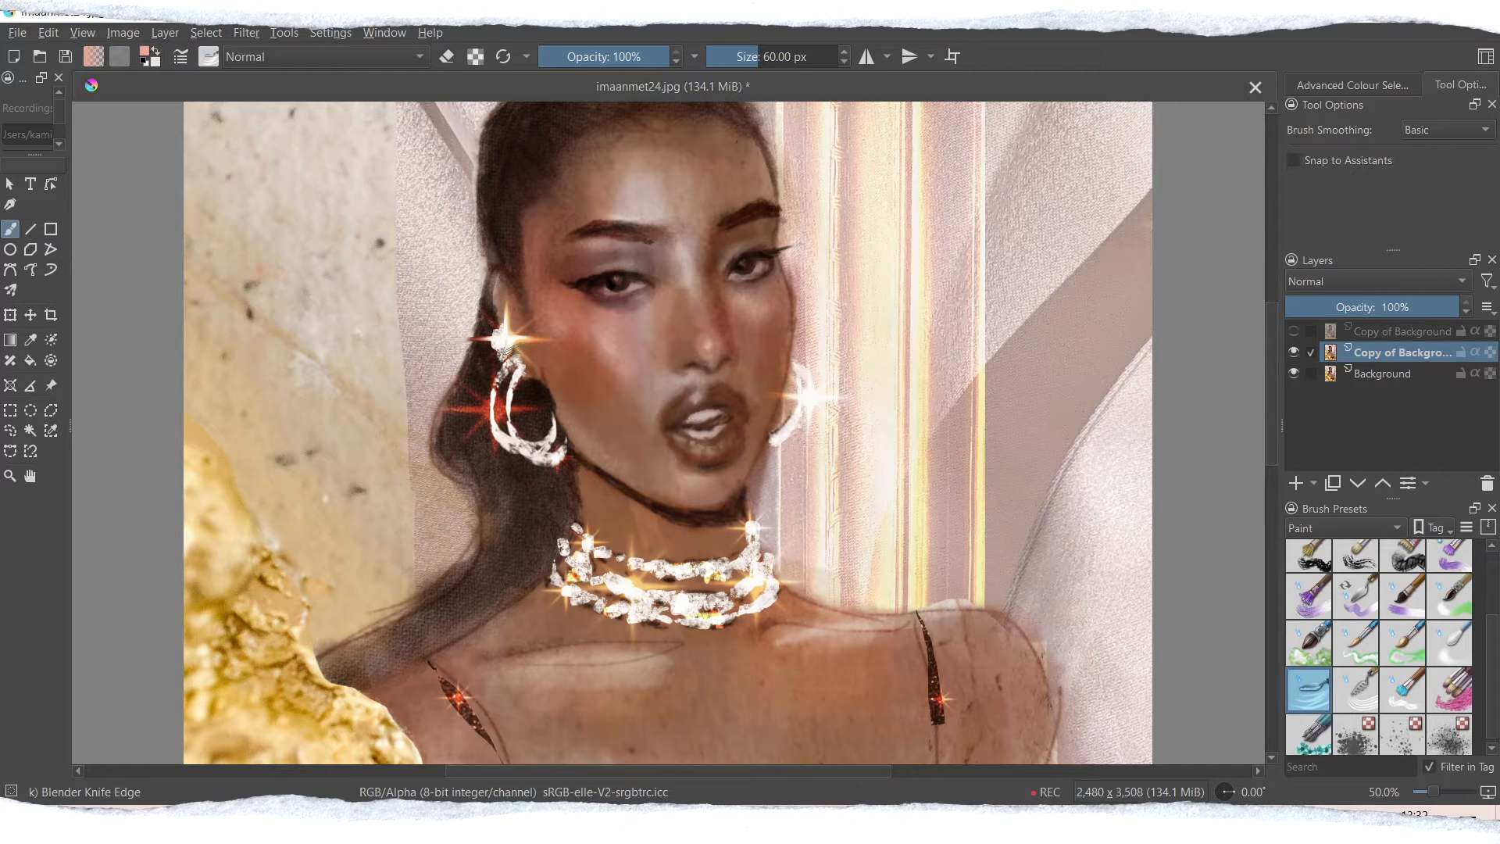
left_click(504, 338)
left_click_drag(493, 396, 493, 462)
left_click_drag(494, 418, 492, 376)
left_click_drag(808, 424, 808, 445)
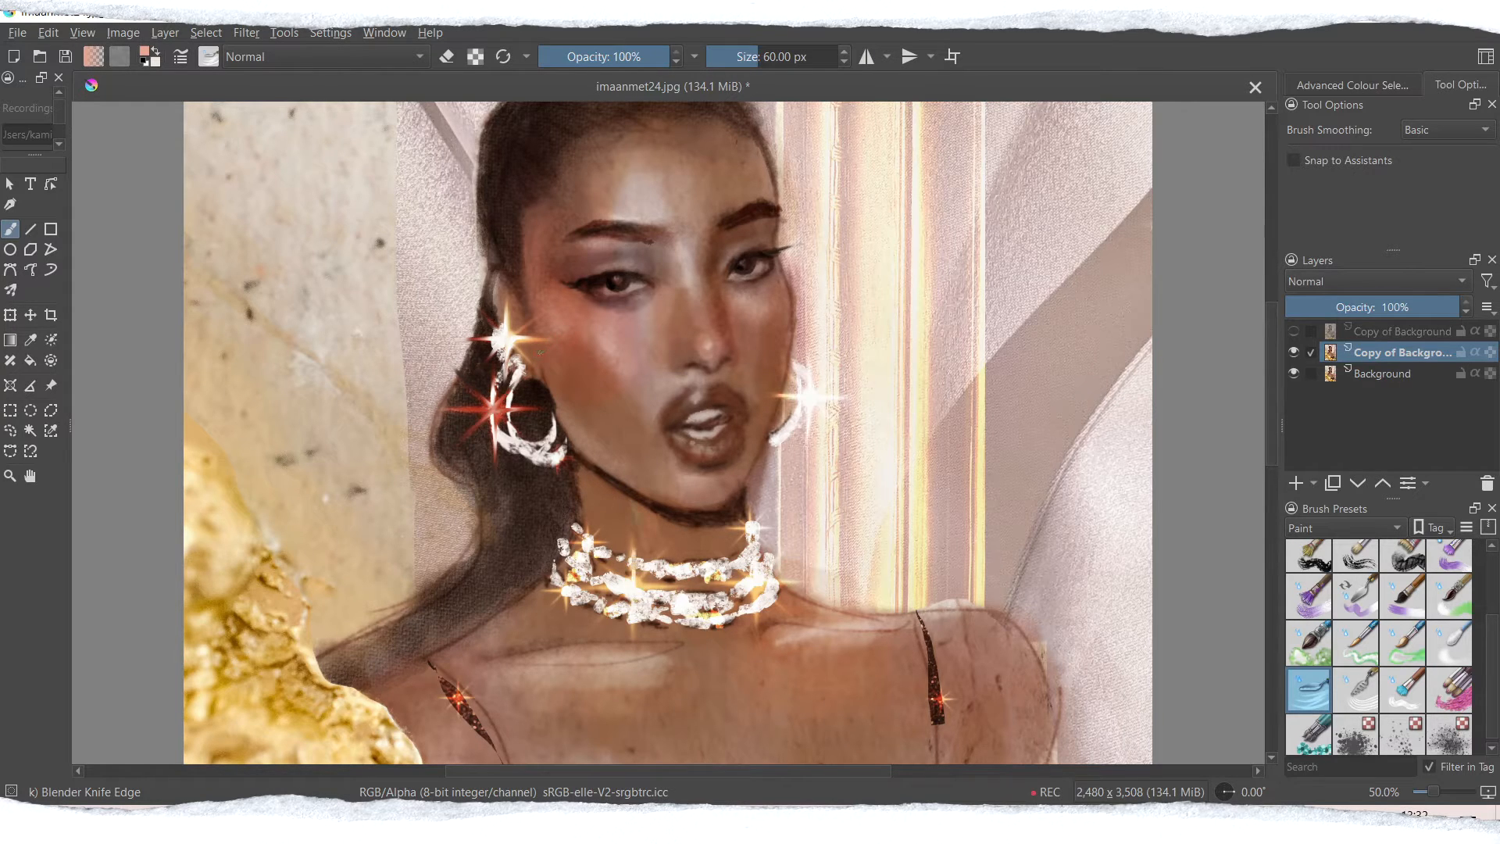
Smudge the sparkles on the necklace outward into longer rays with the same blender brush
mouse_move(617, 587)
left_mouse_down()
mouse_move(676, 588)
mouse_move(637, 588)
left_mouse_up()
left_click_drag(751, 526, 752, 547)
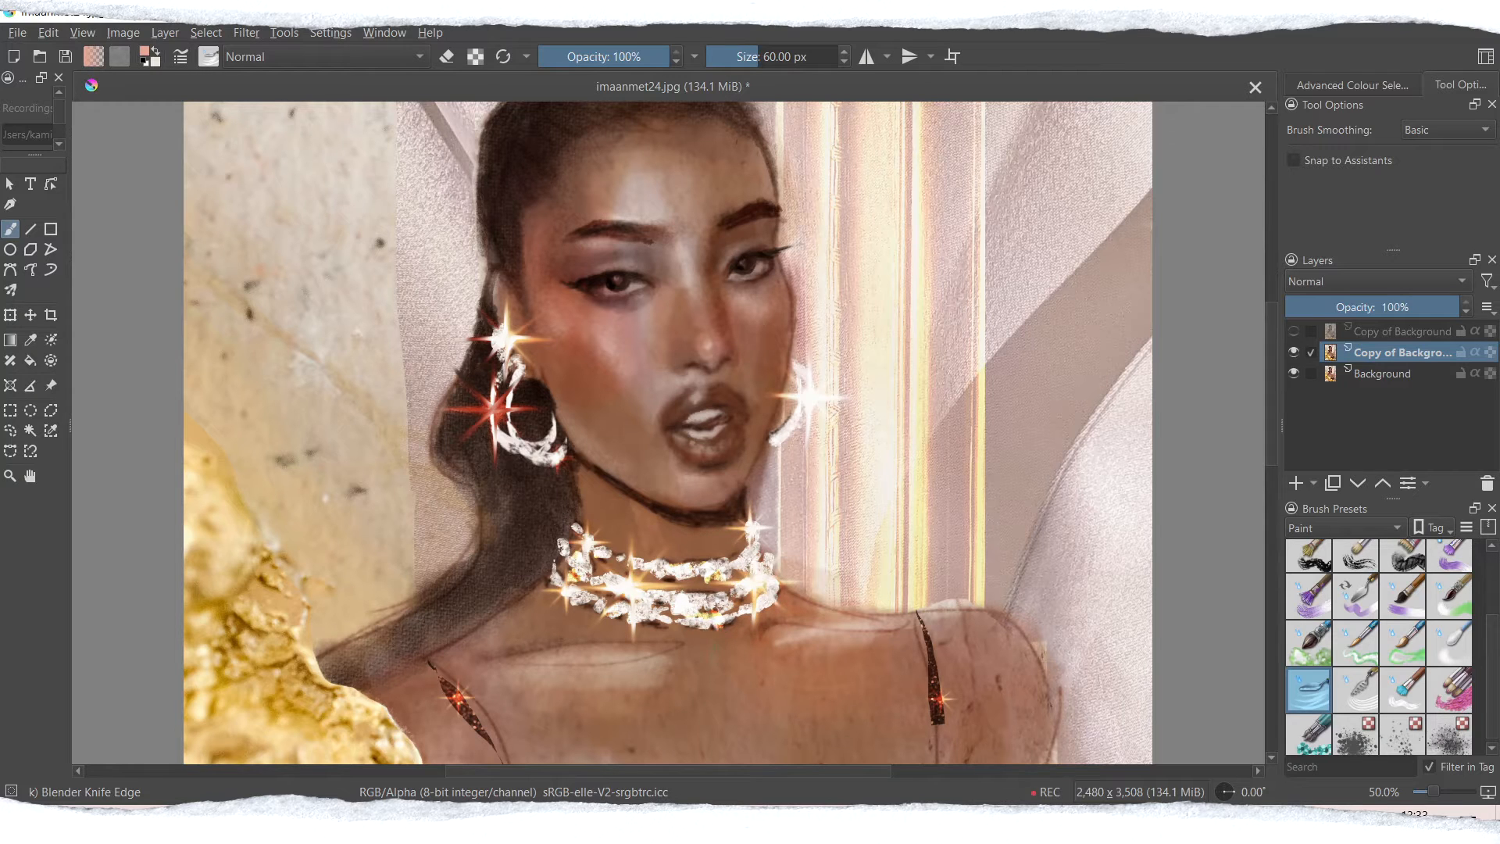
scroll(1273, 402, "down", 3)
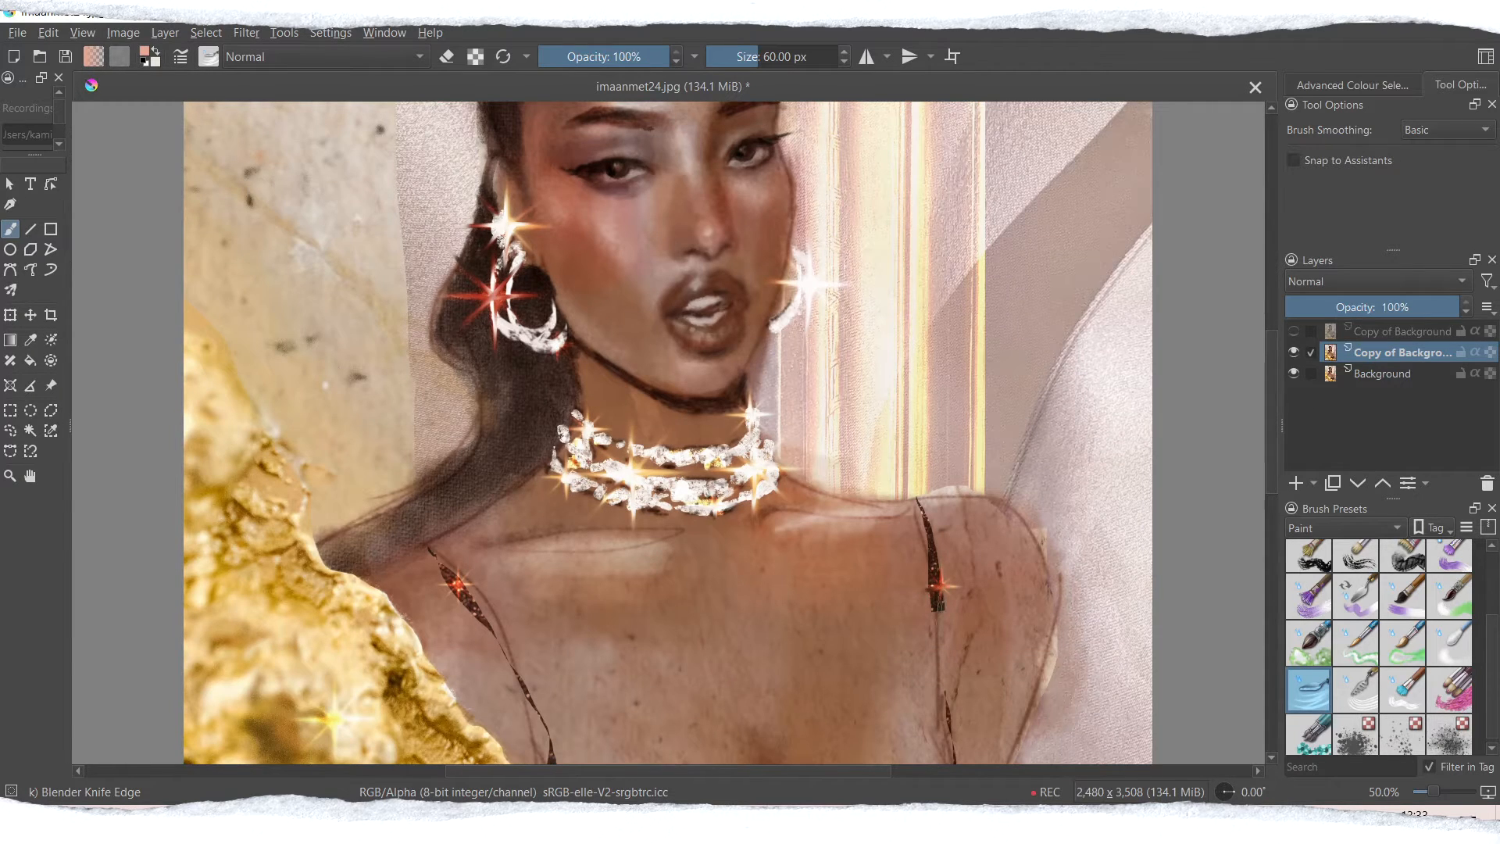
scroll(669, 432, "down", 4)
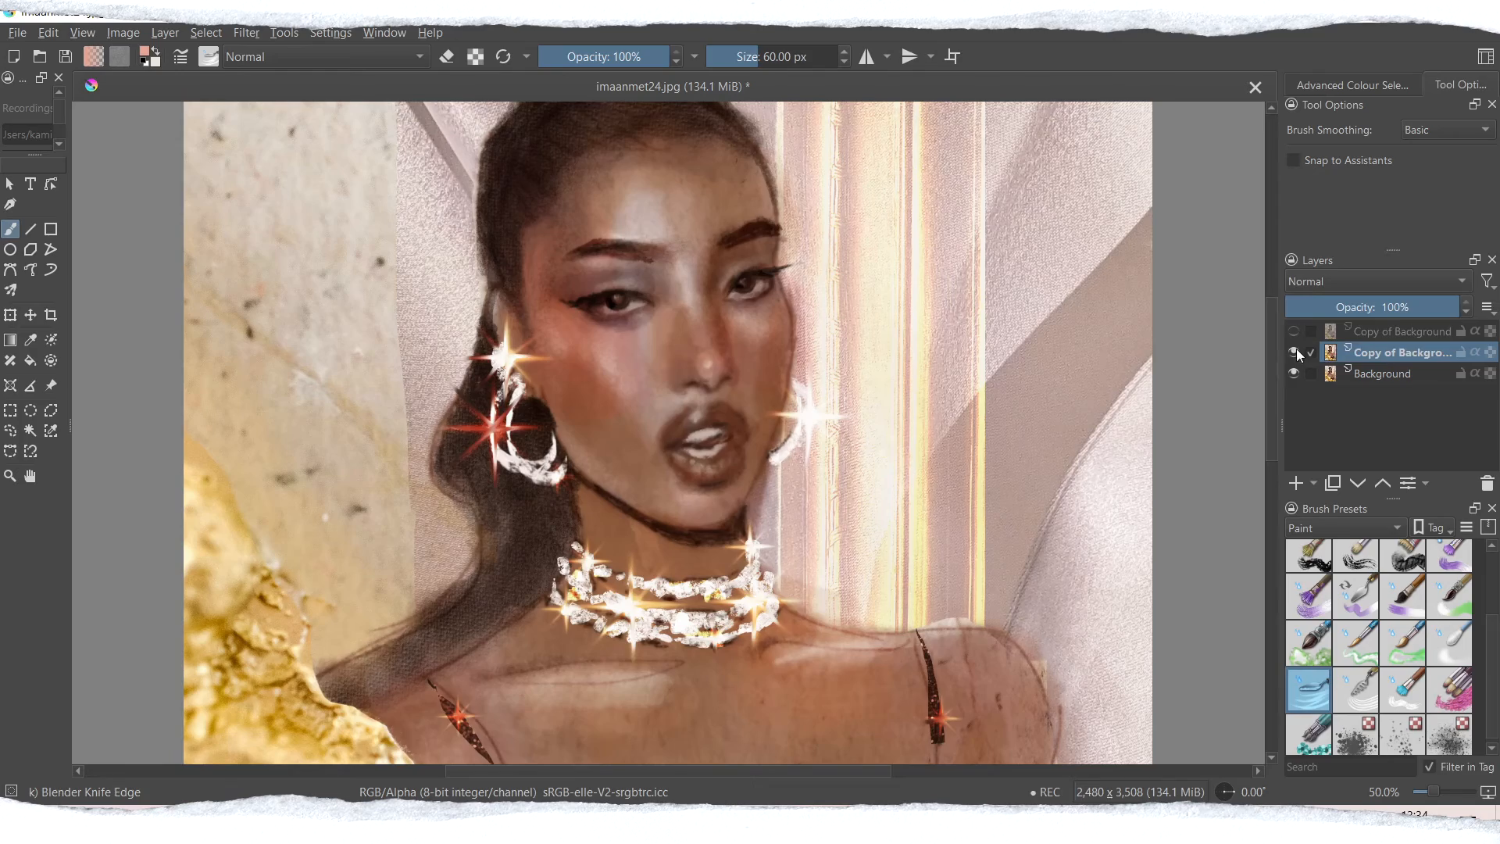
Compare the portrait with and without the smudged sparkle layer by toggling its visibility, both close up and zoomed out
left_click(1295, 351)
left_click(1295, 352)
left_click(1295, 352)
left_click(1294, 352)
key("minus")
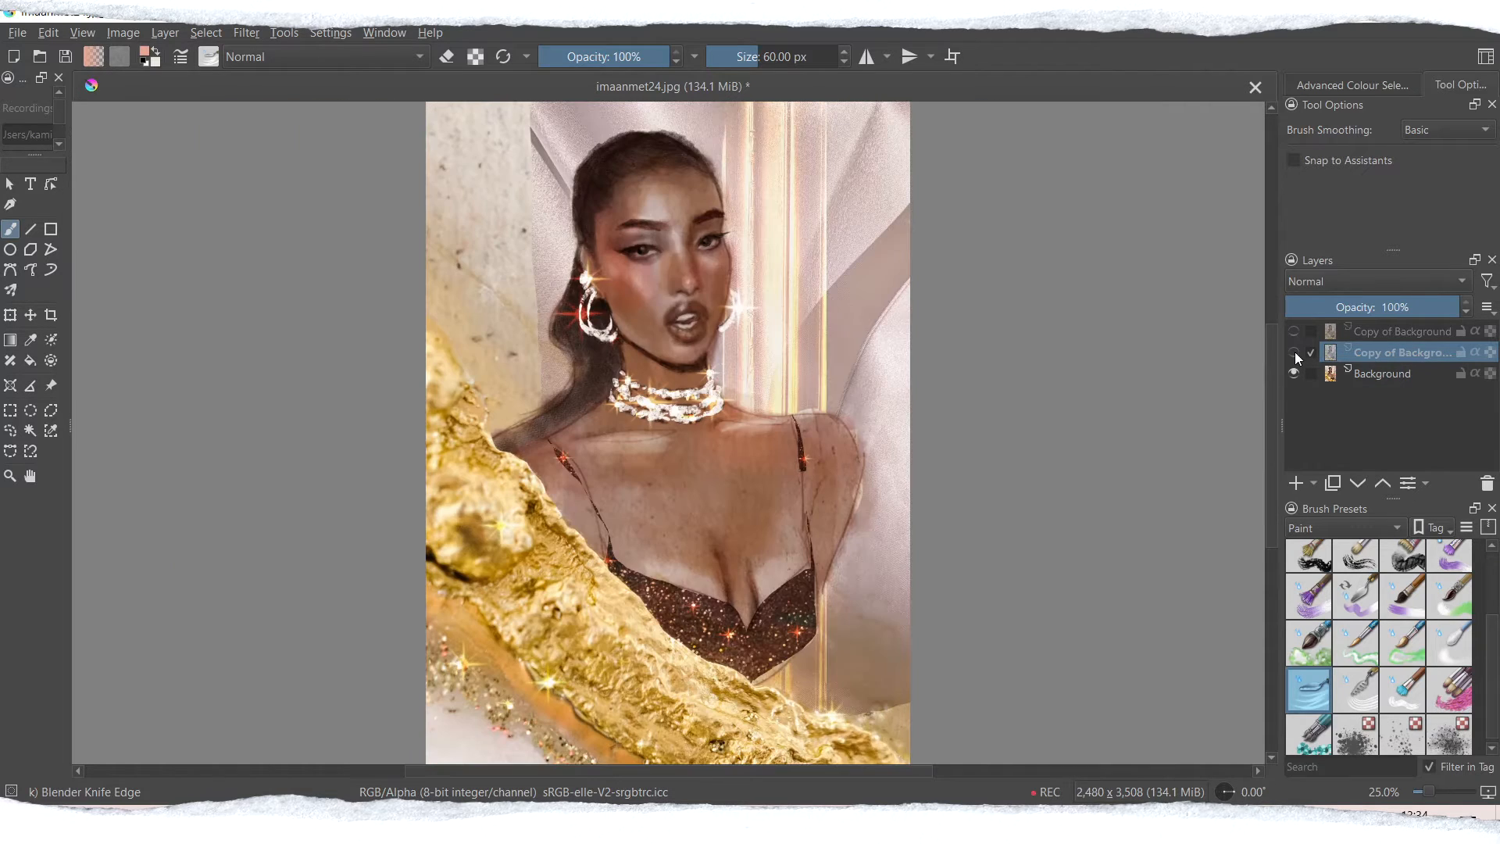
left_click(1296, 353)
left_click(1296, 353)
left_click(1295, 353)
left_click(772, 56)
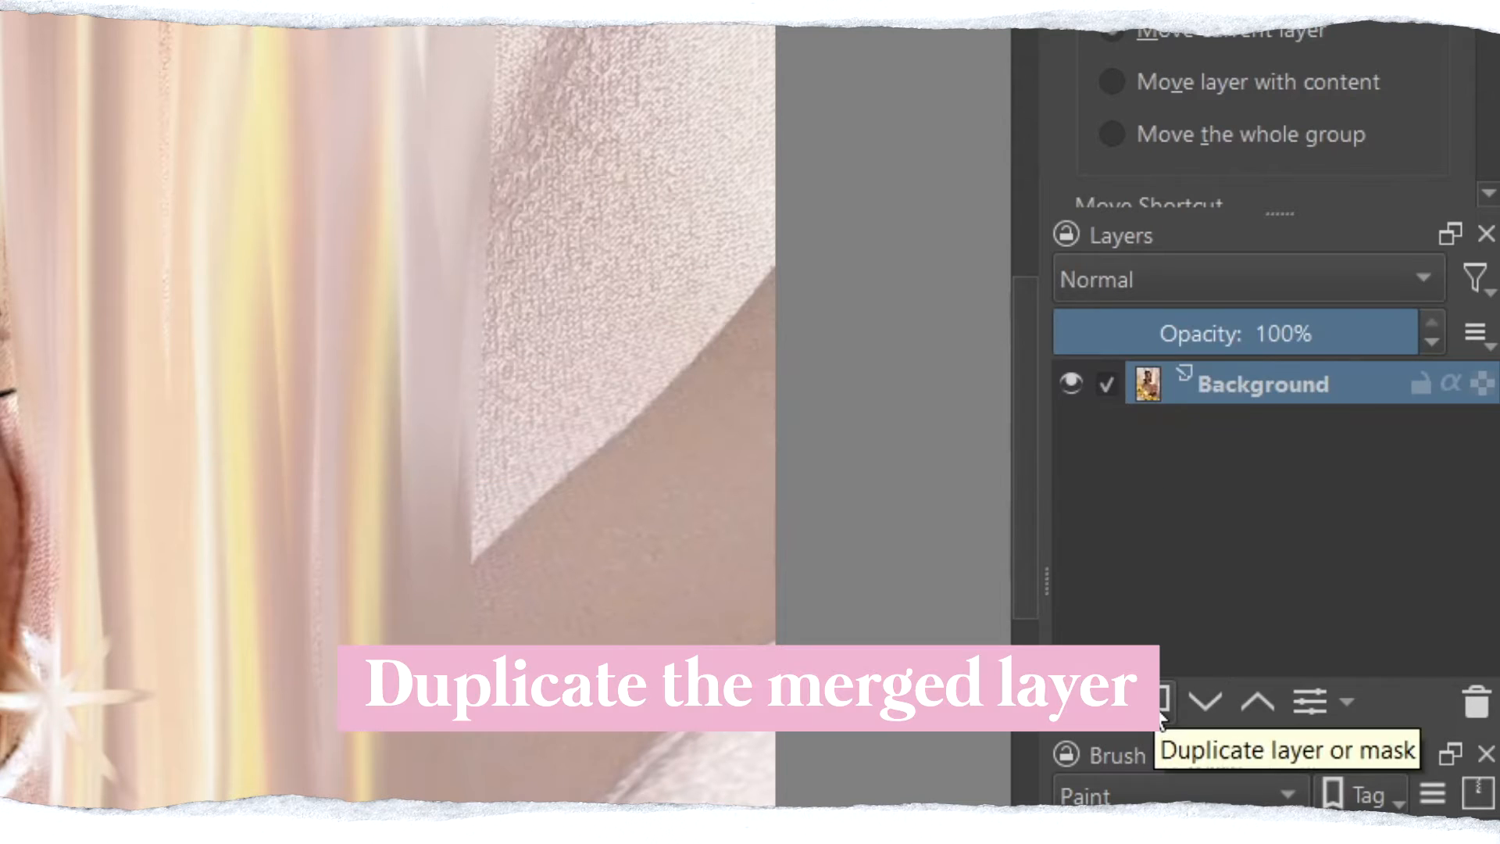
Duplicate the merged Background layer with only the Blue channel active and Inherit Alpha on, and shift the copy slightly right
left_click(1162, 719)
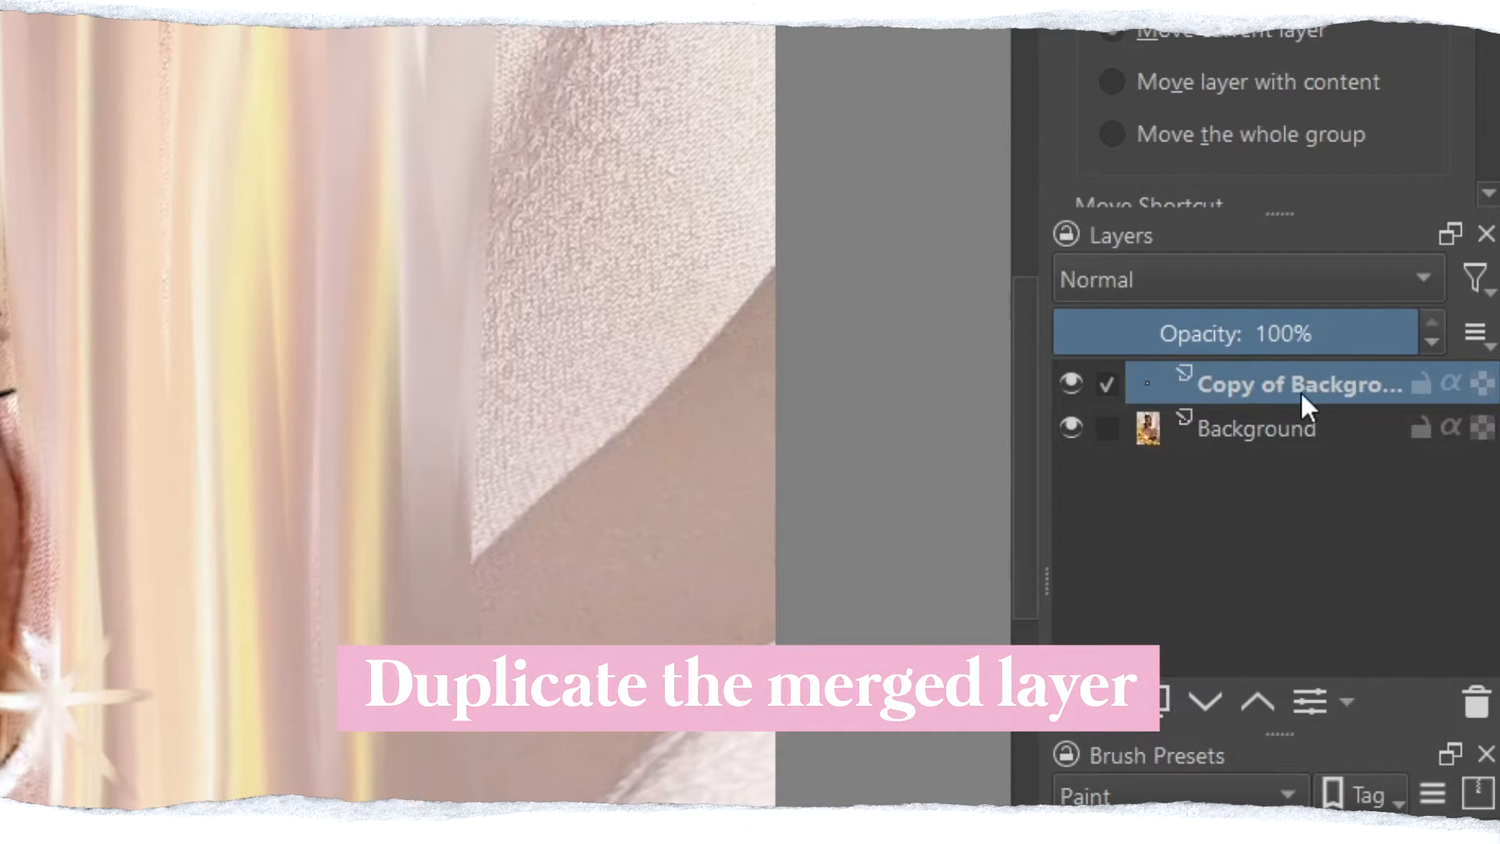
mouse_move(1301, 393)
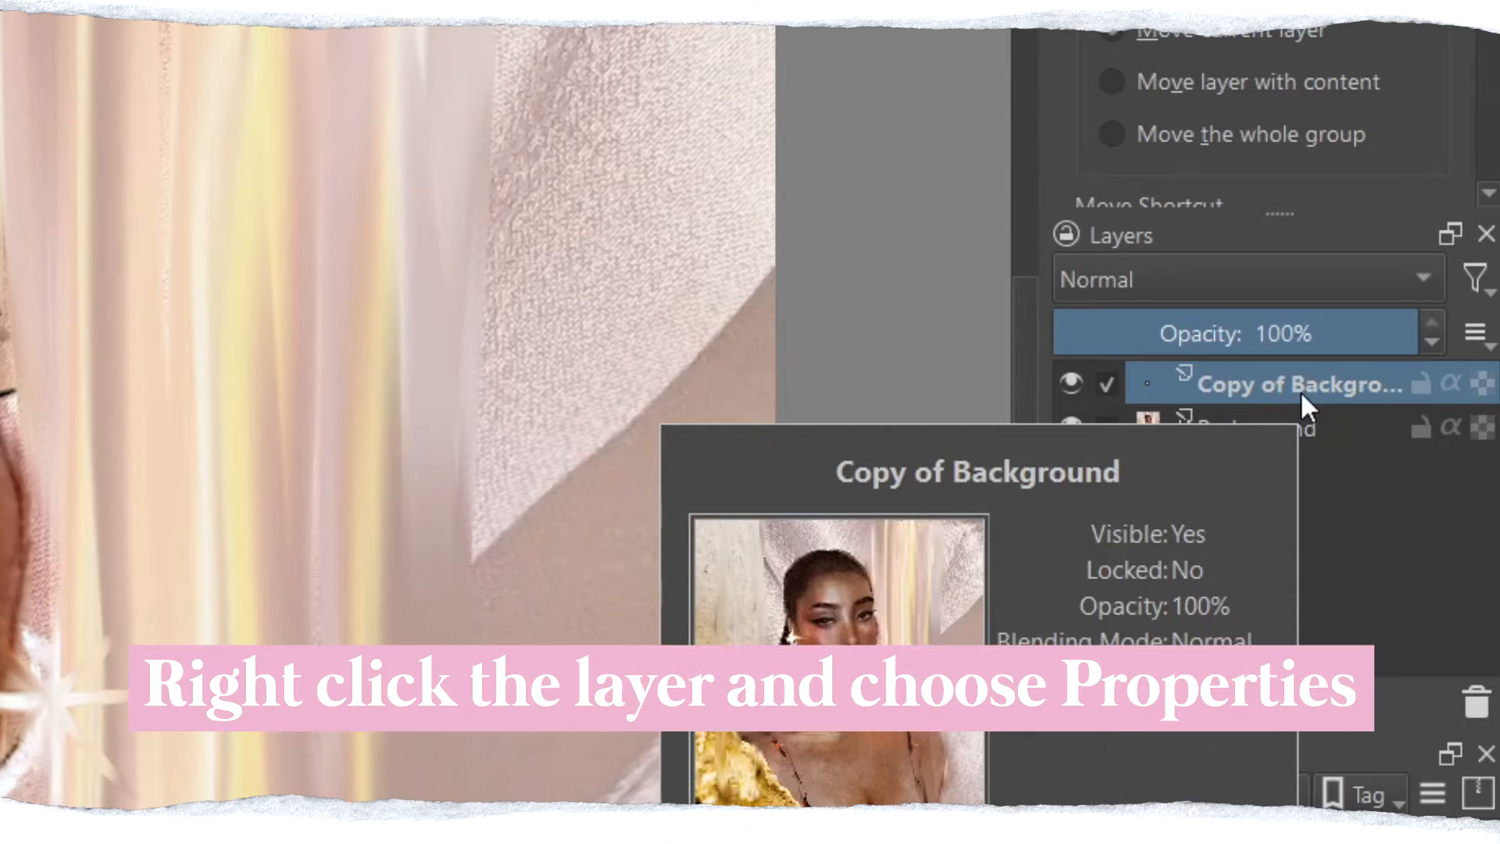
right_click(1300, 391)
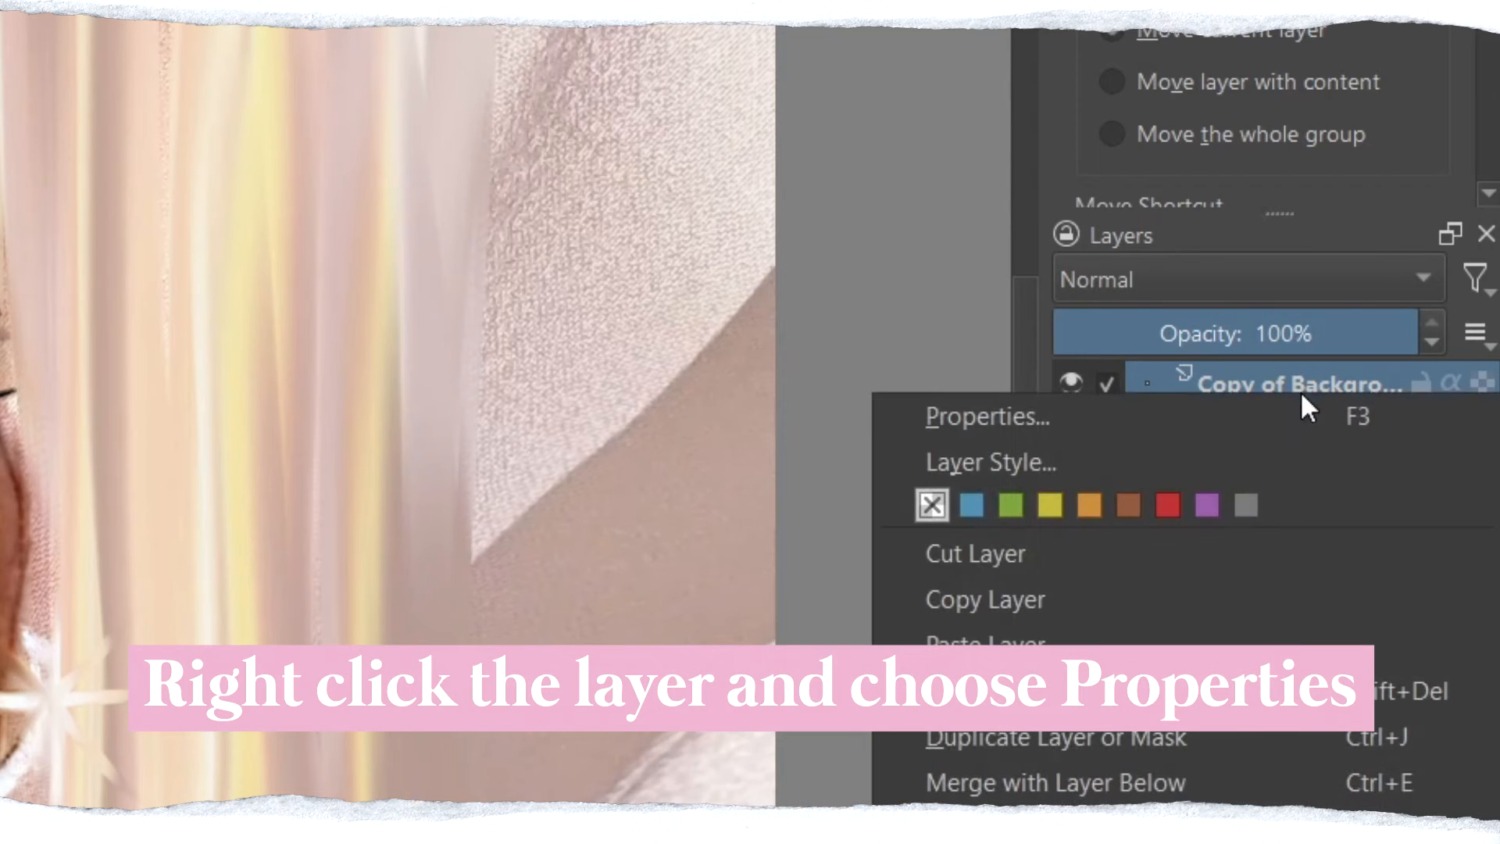
left_click(1211, 415)
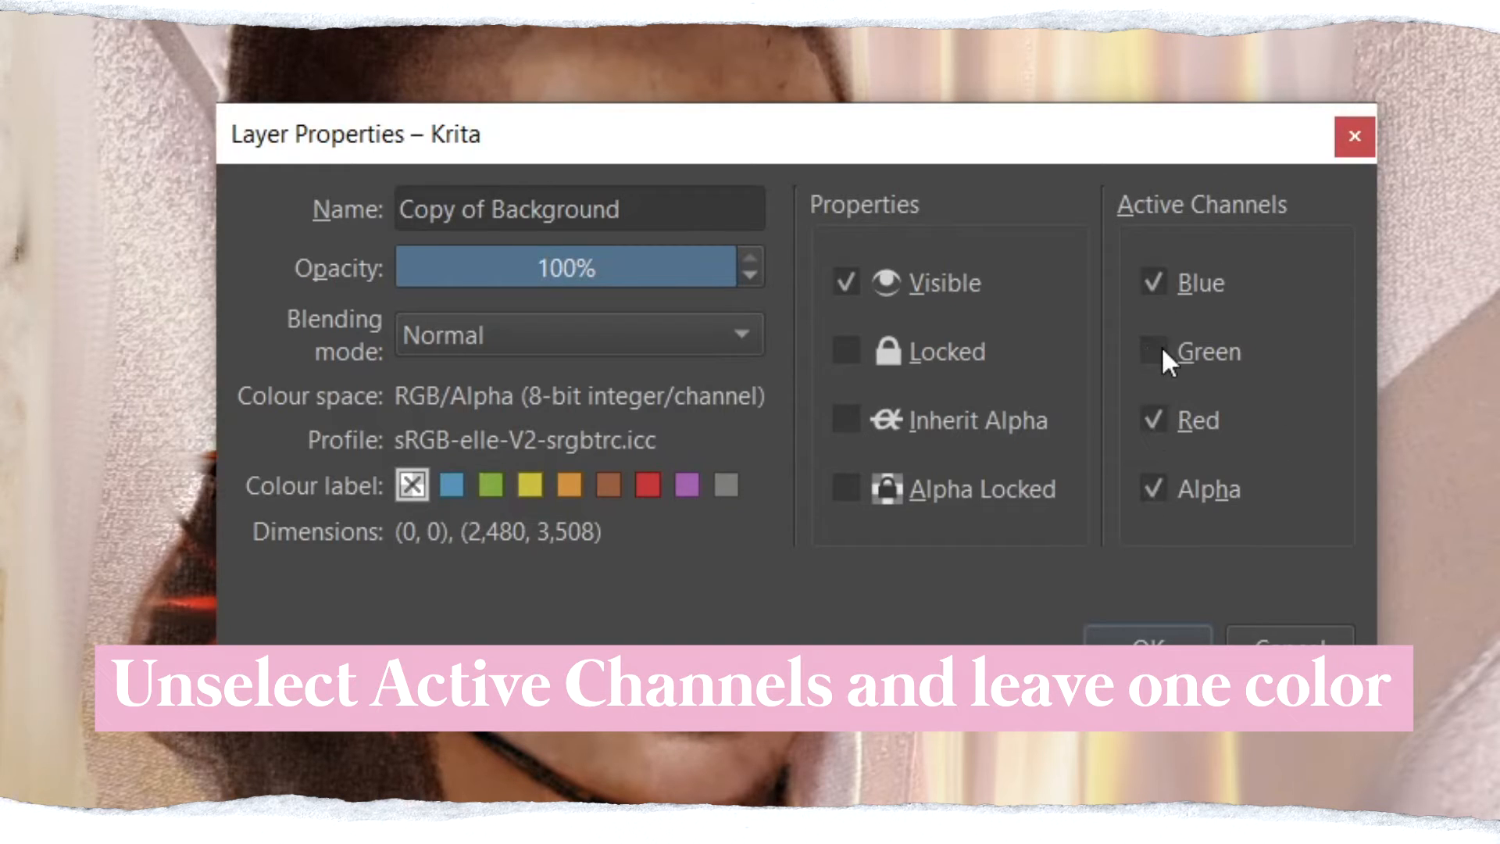
left_click(1153, 491)
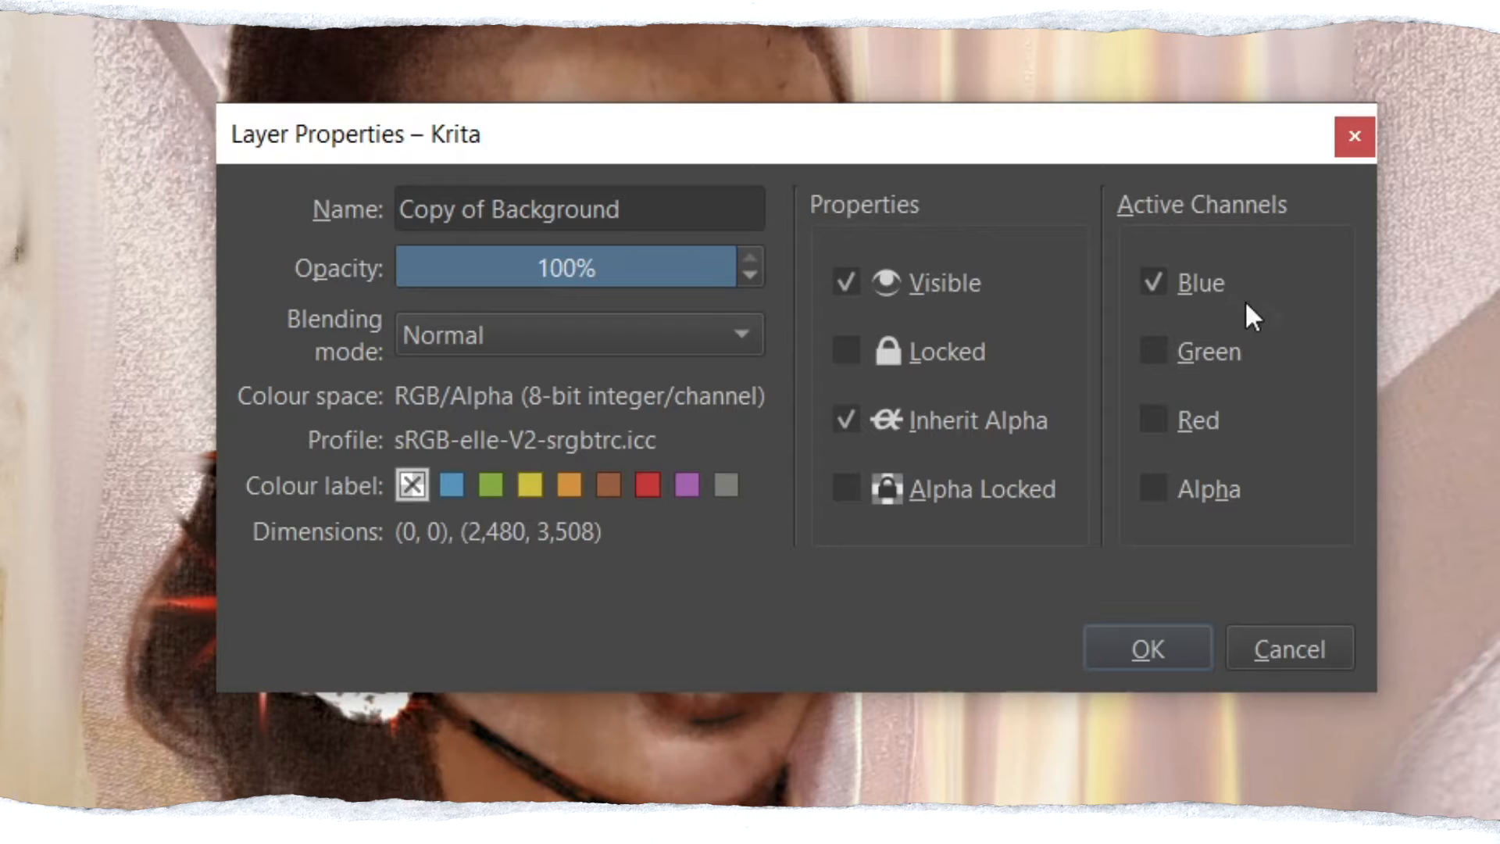
left_click(1121, 643)
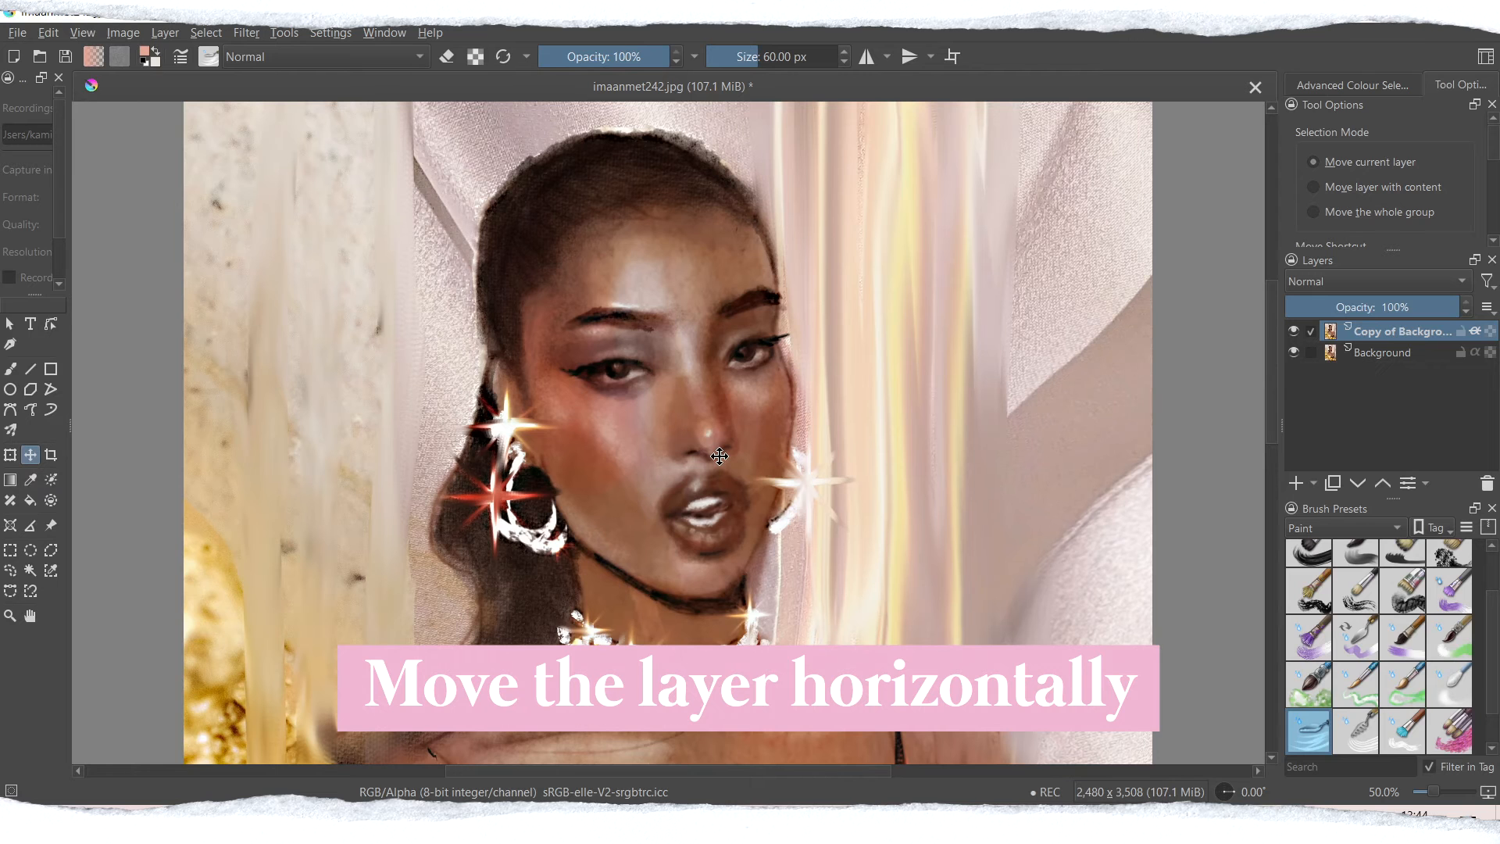
left_click_drag(718, 455, 721, 457)
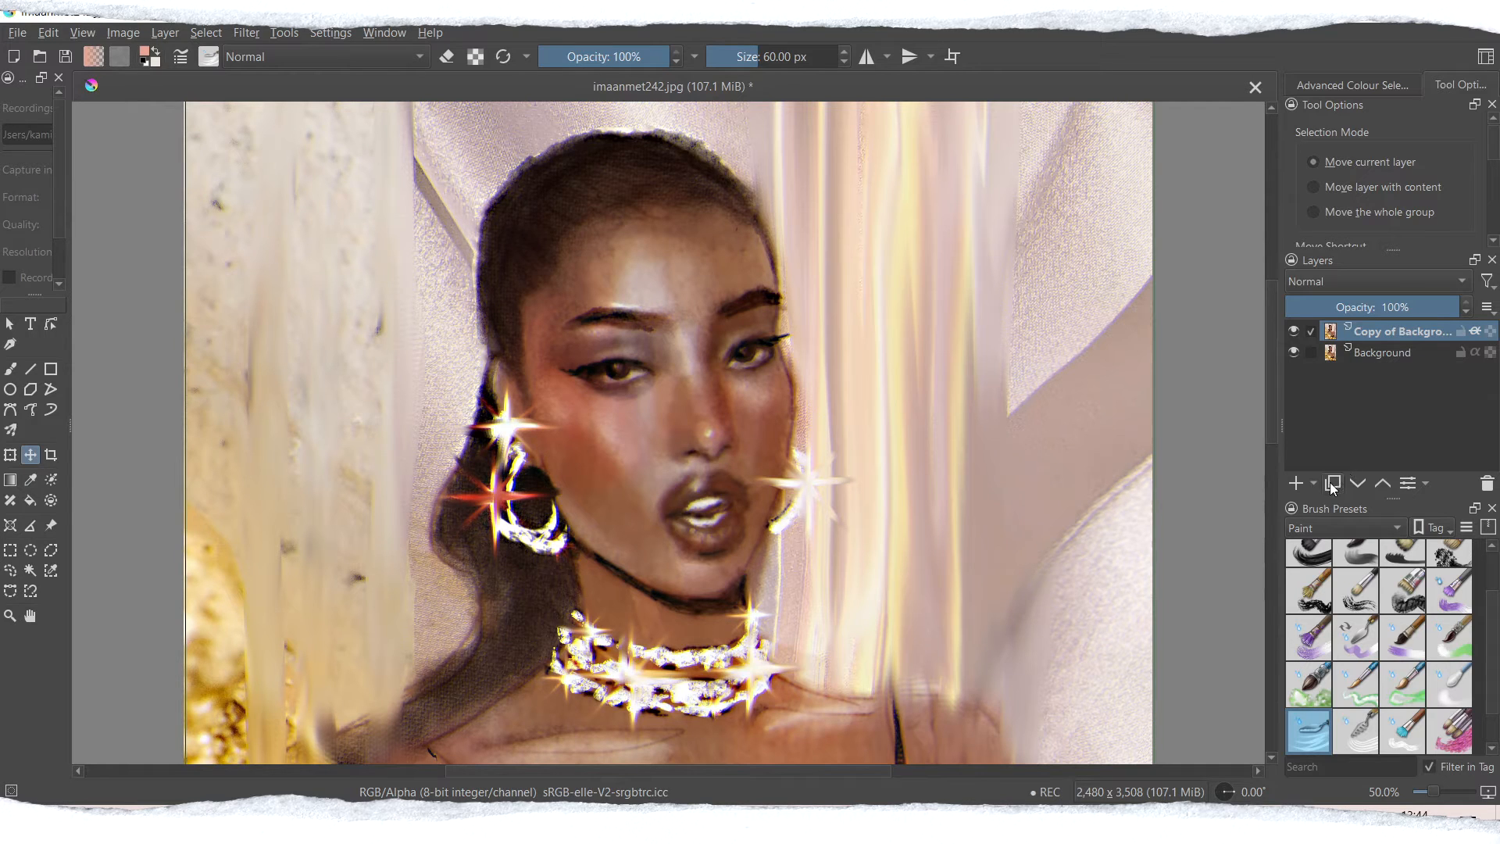
Duplicate the Background layer again with a single colour channel active and Inherit Alpha on, and shift this copy slightly left
left_click(1384, 354)
left_click(1331, 486)
right_click(1392, 355)
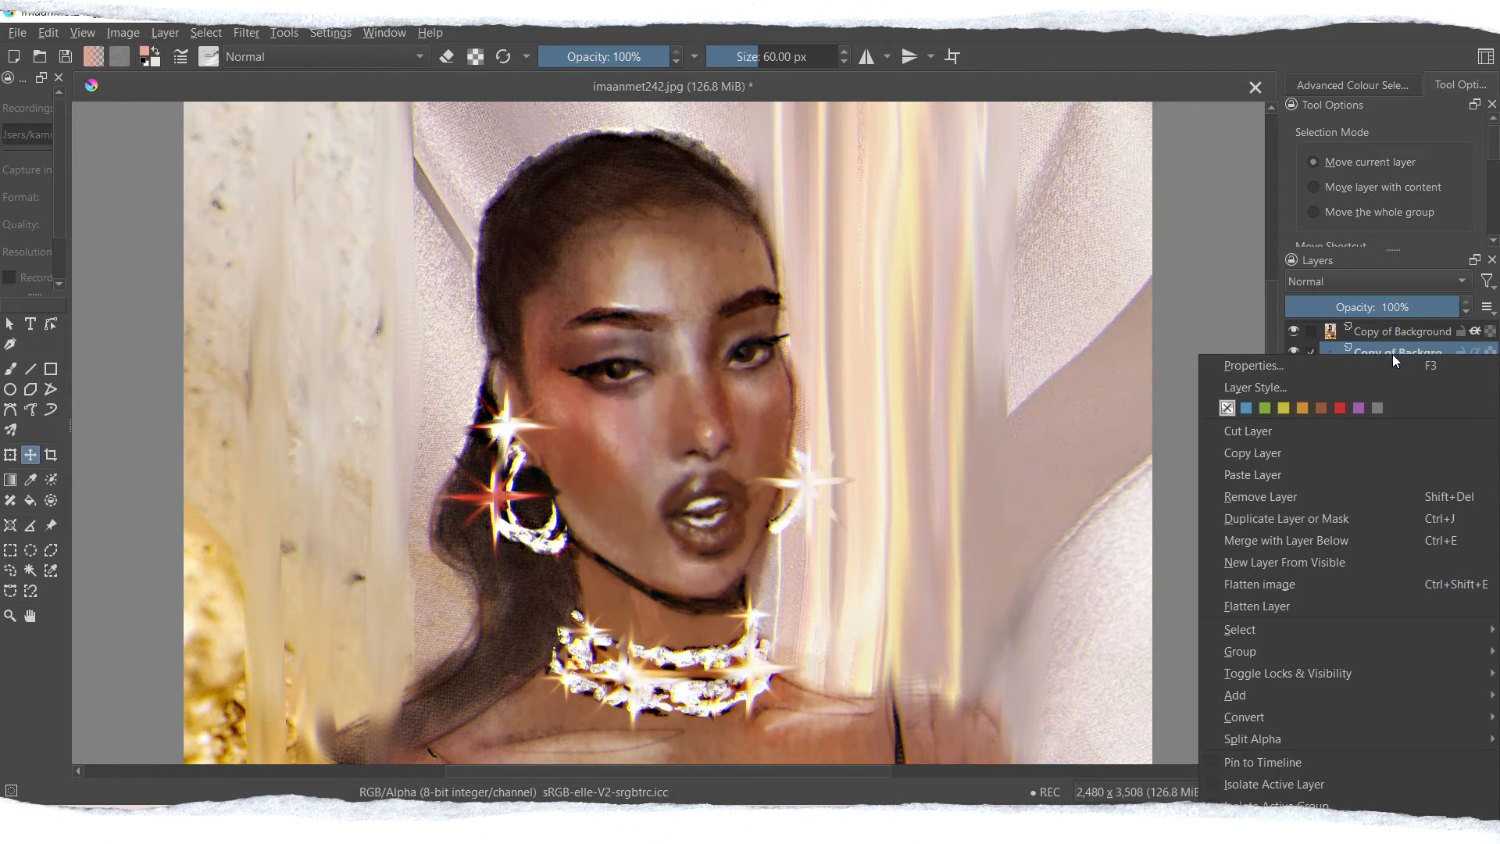
left_click(1315, 368)
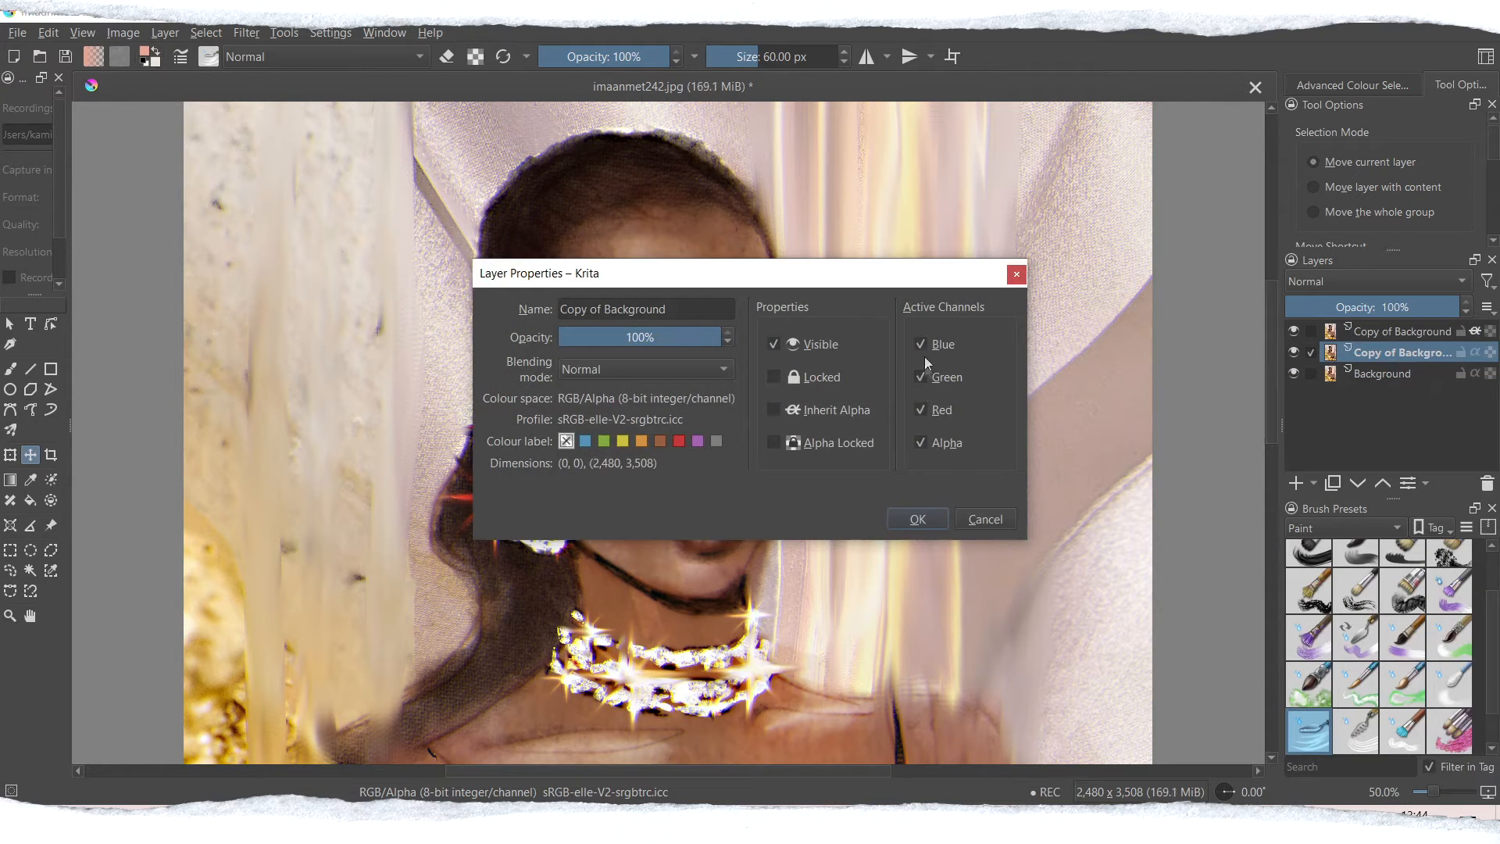
key("alt+i")
left_click(918, 519)
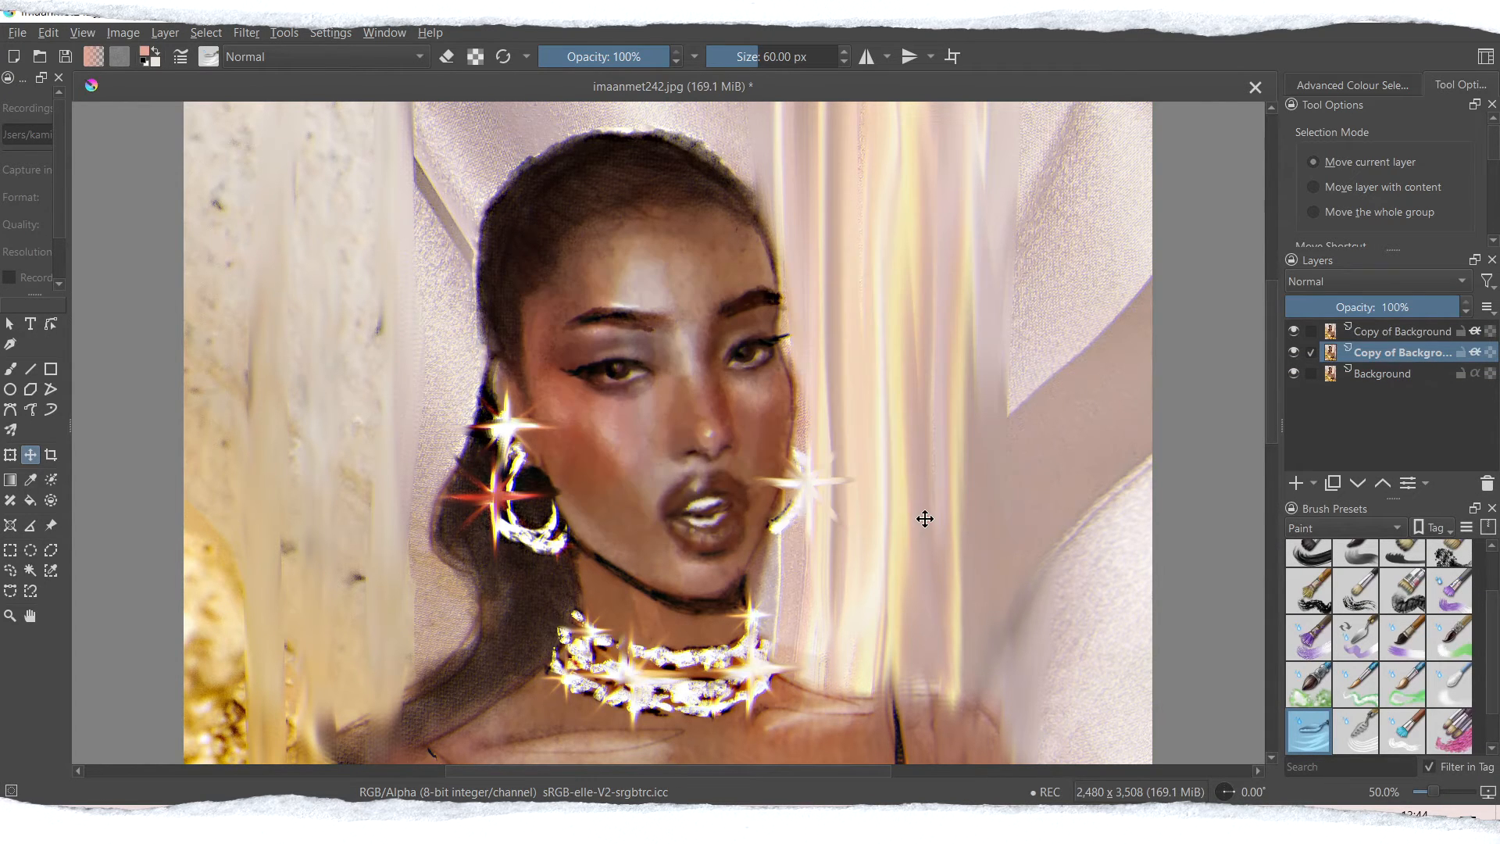
left_click_drag(636, 505, 634, 507)
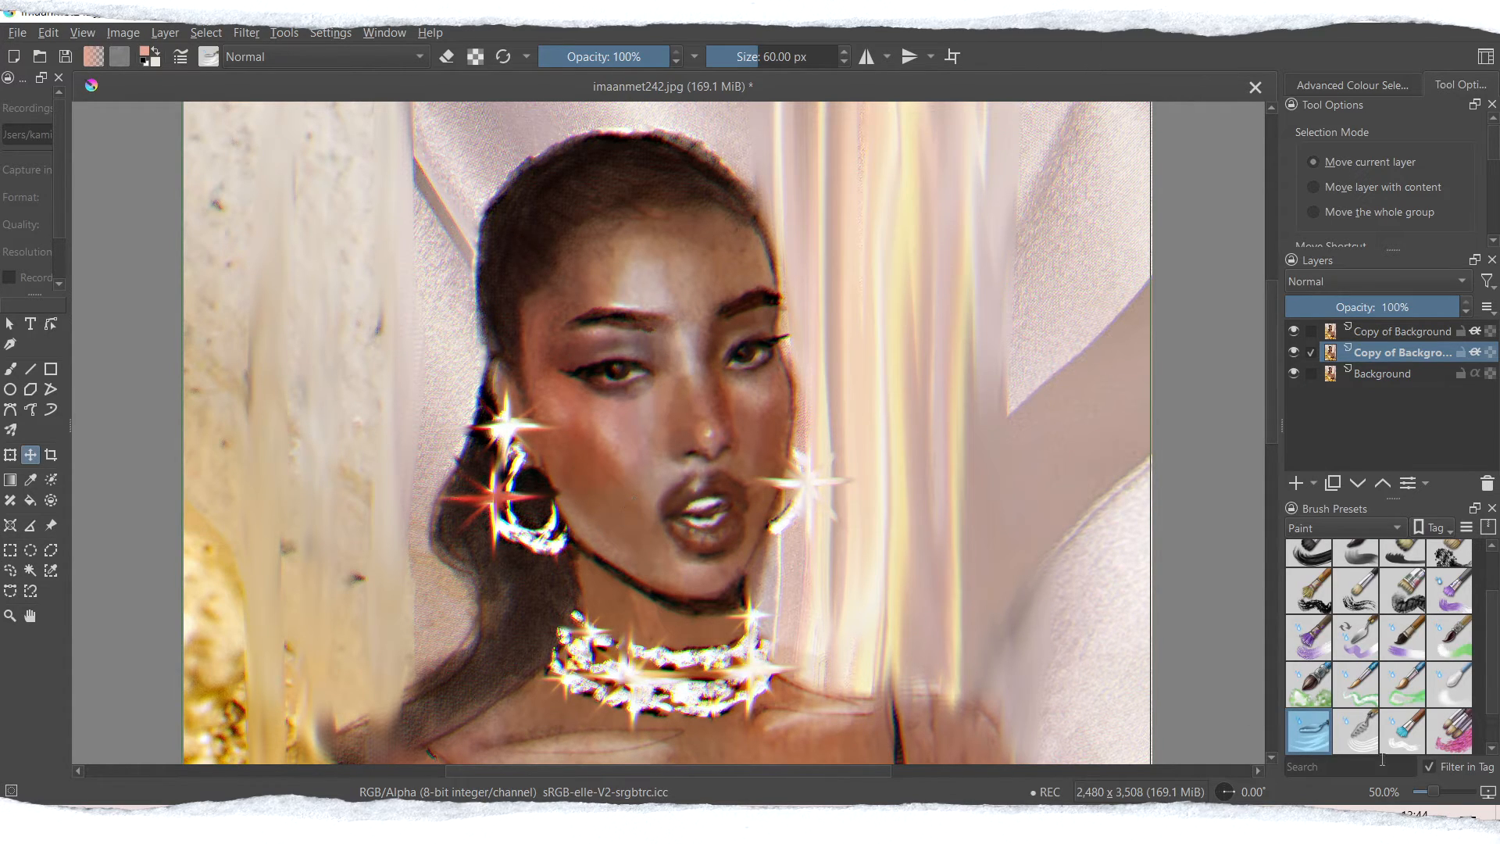
Examine the colour fringing around the face and earrings by toggling the visibility of the two offset channel copies
scroll(1442, 797, "up", 2)
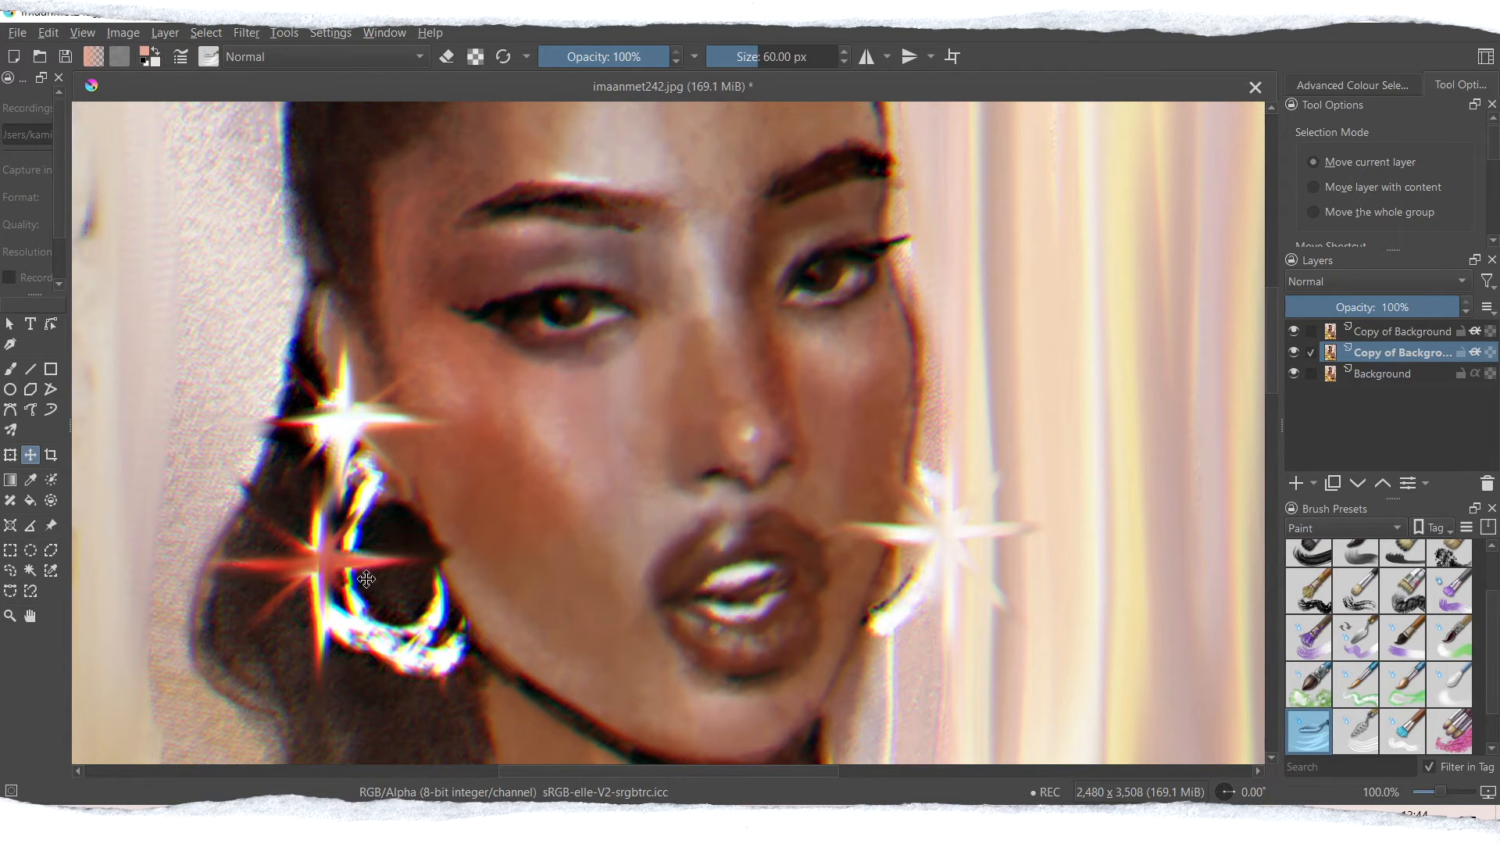
left_click(1294, 332)
left_click(1294, 351)
left_click(1294, 352)
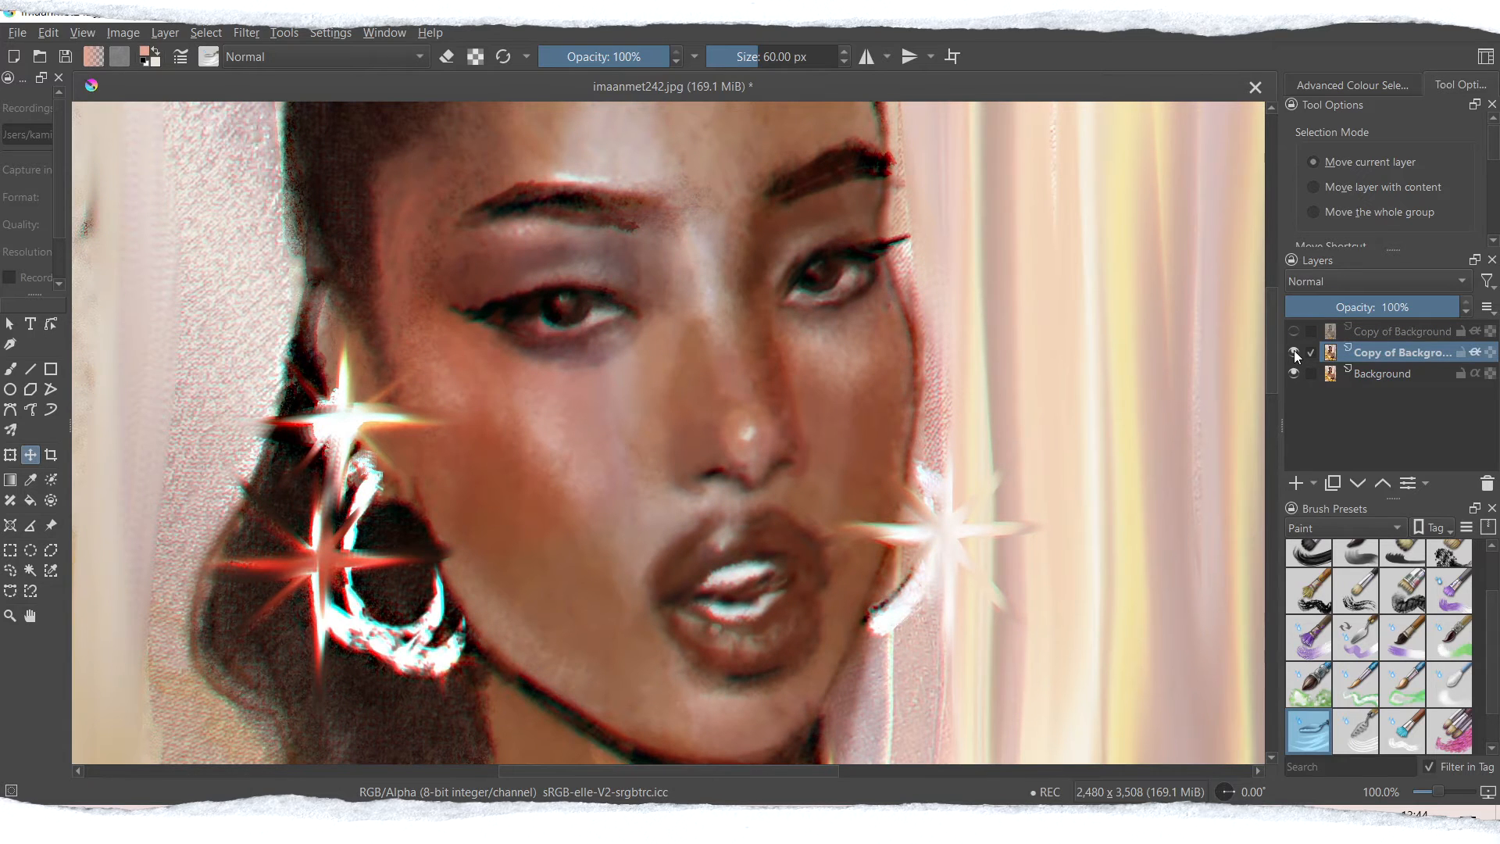
left_click(1293, 332)
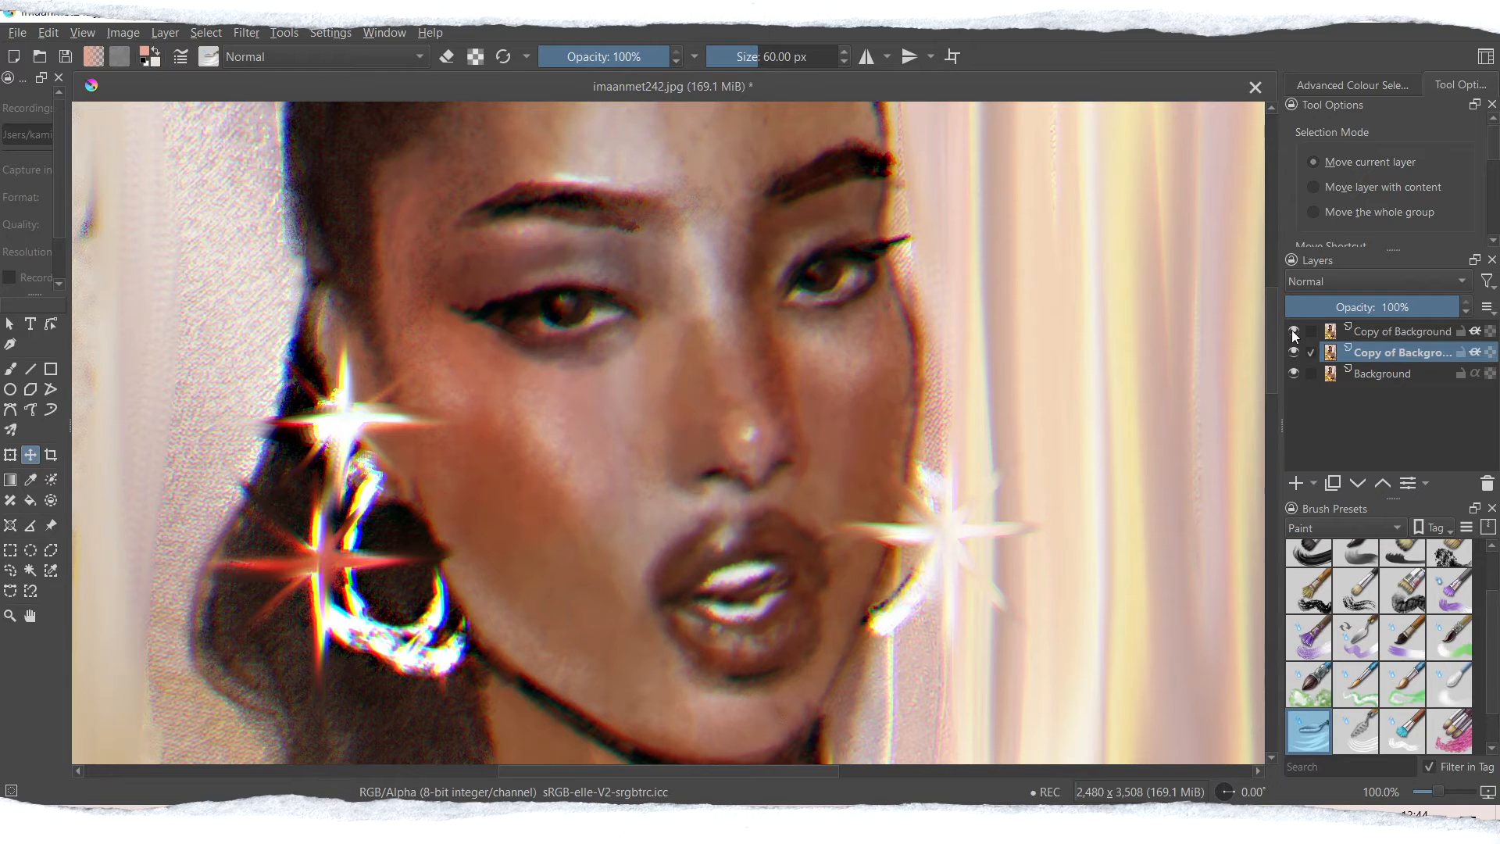
left_click(1293, 331)
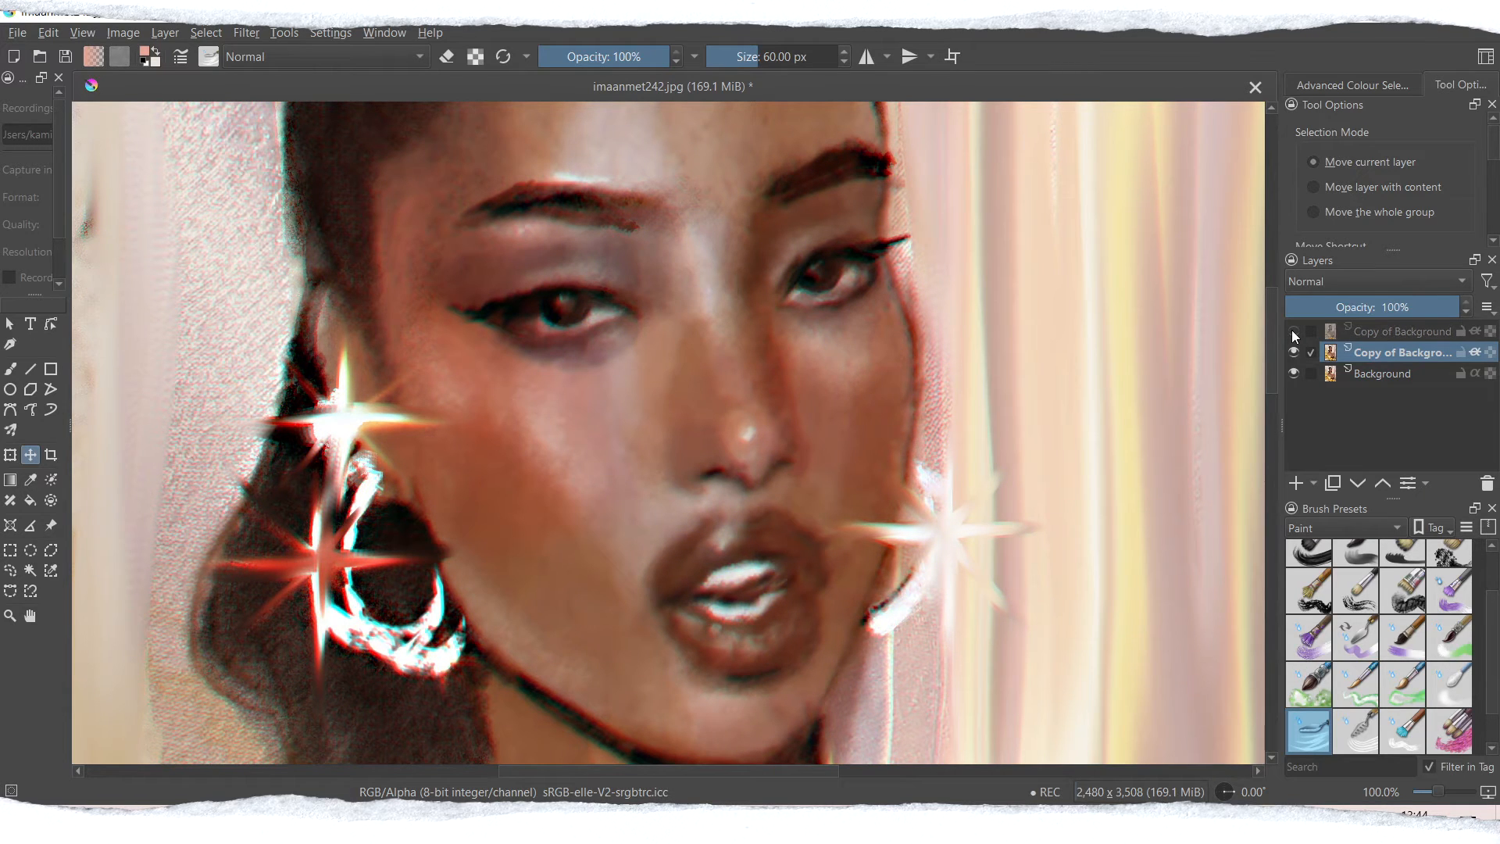
left_click(1292, 332)
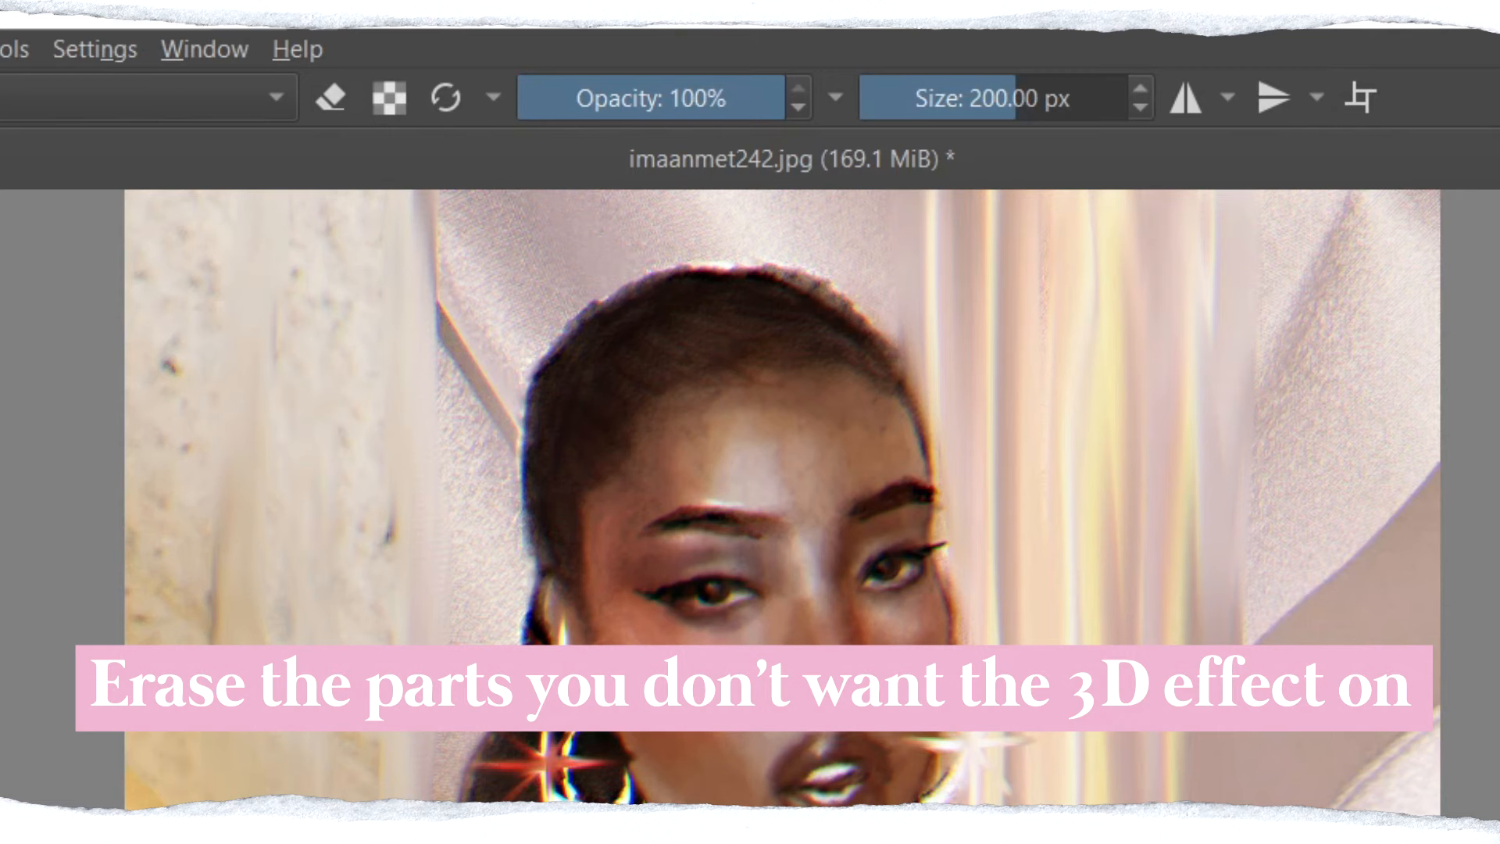
Restore the previous brush preset, turn on eraser mode and adjust the brush size for erasing the 3D effect
key("slash")
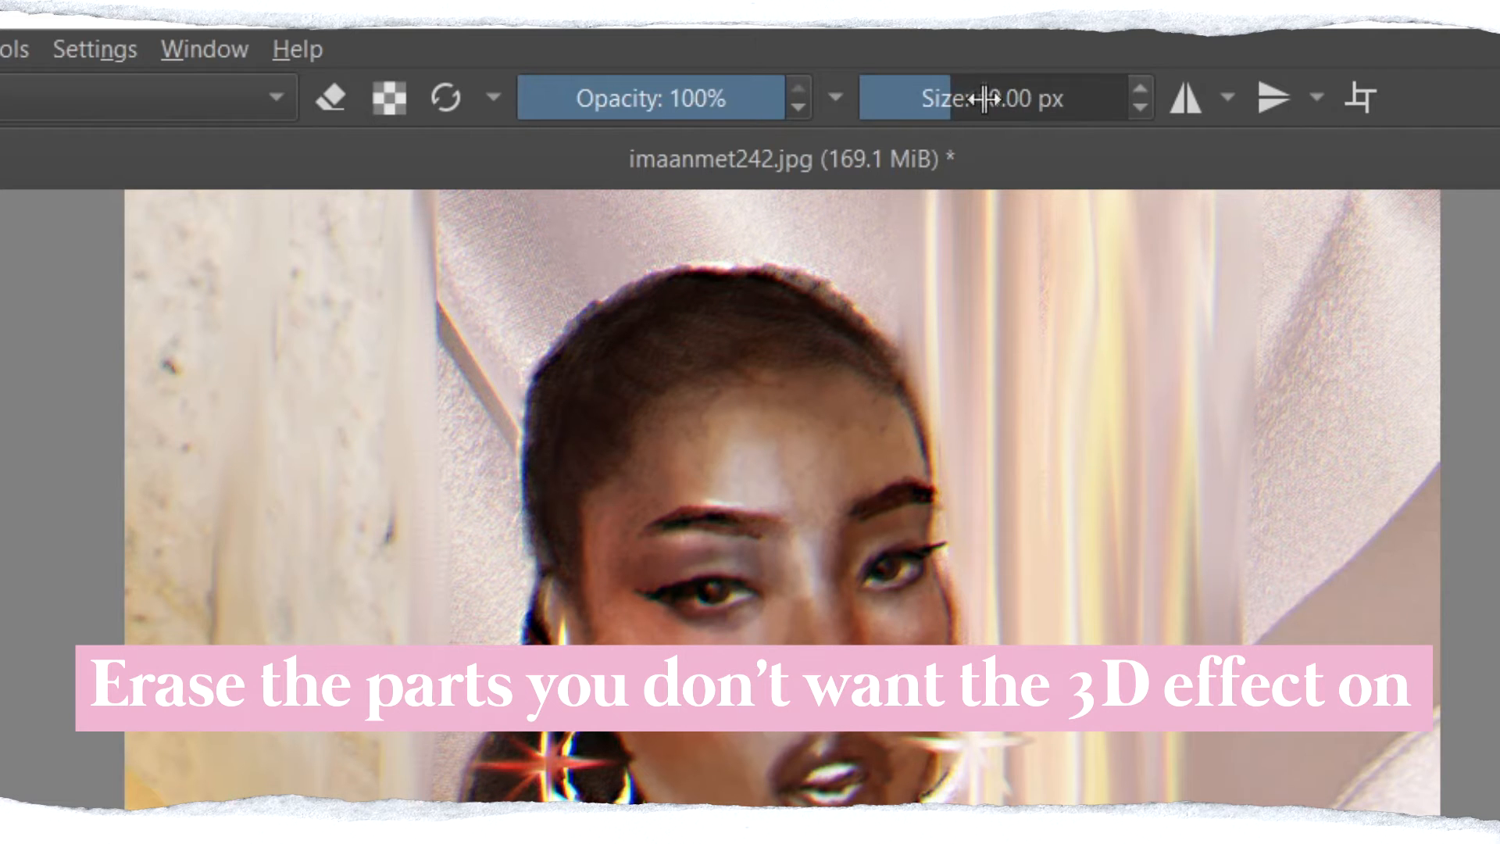
left_click_drag(969, 95, 1052, 99)
key("e")
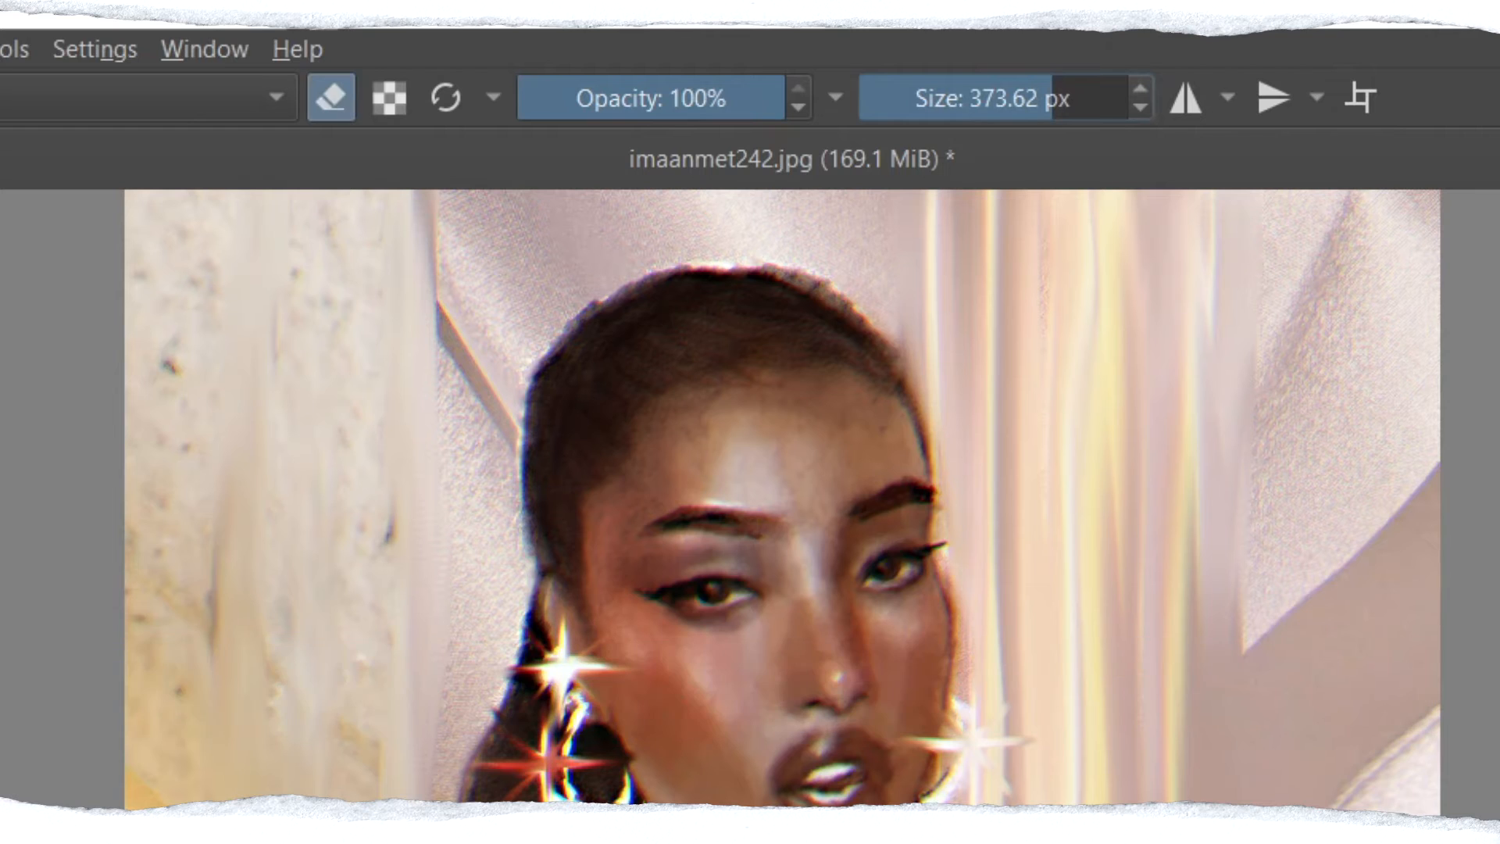
left_click_drag(1047, 100, 1025, 99)
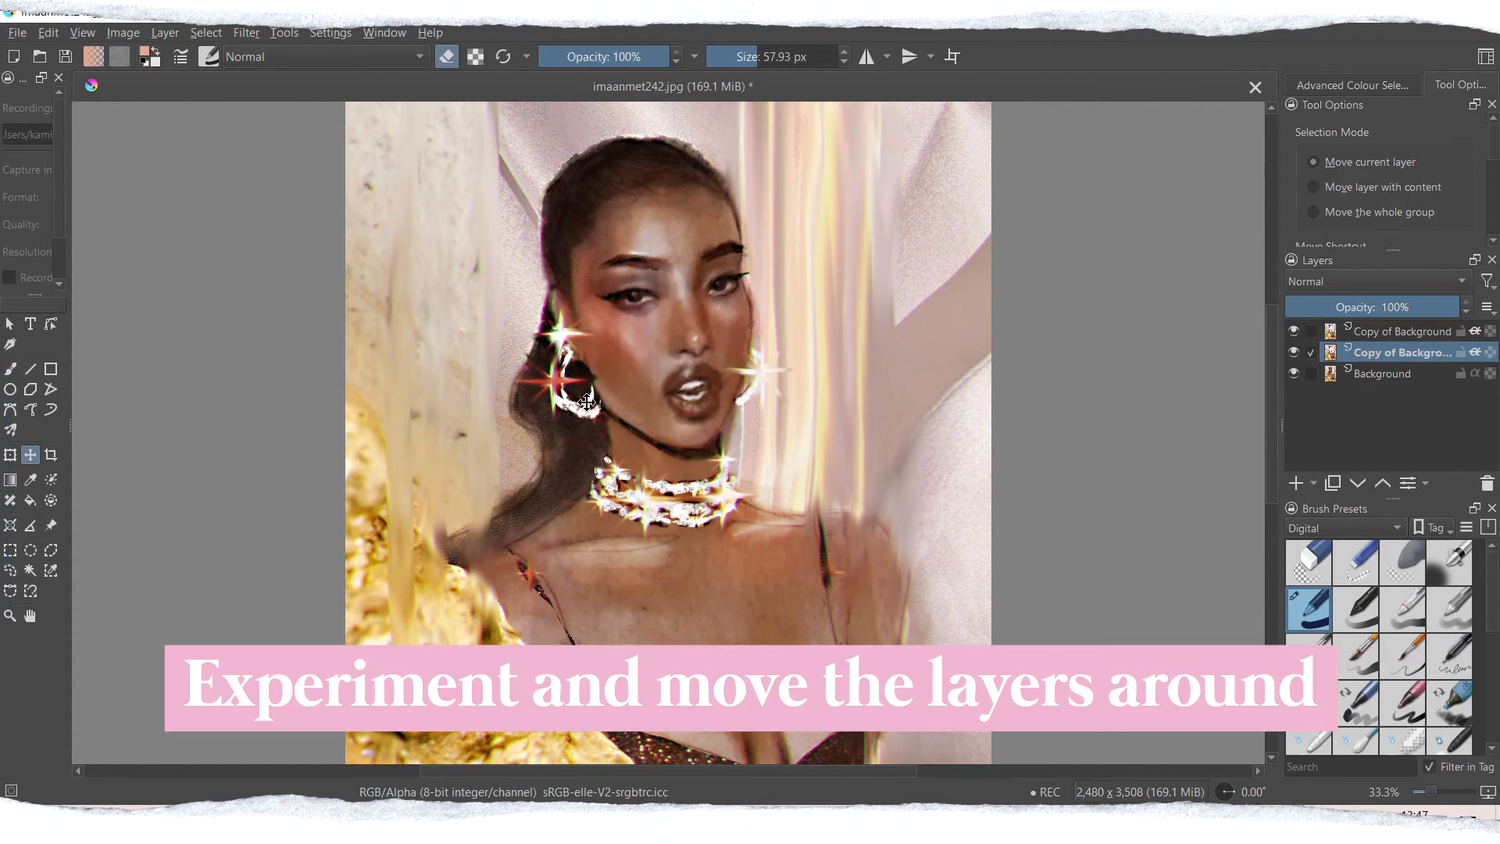
Shift the lower channel copy of the Background slightly right and the upper copy slightly left to adjust the colour fringing
left_click_drag(583, 401, 588, 401)
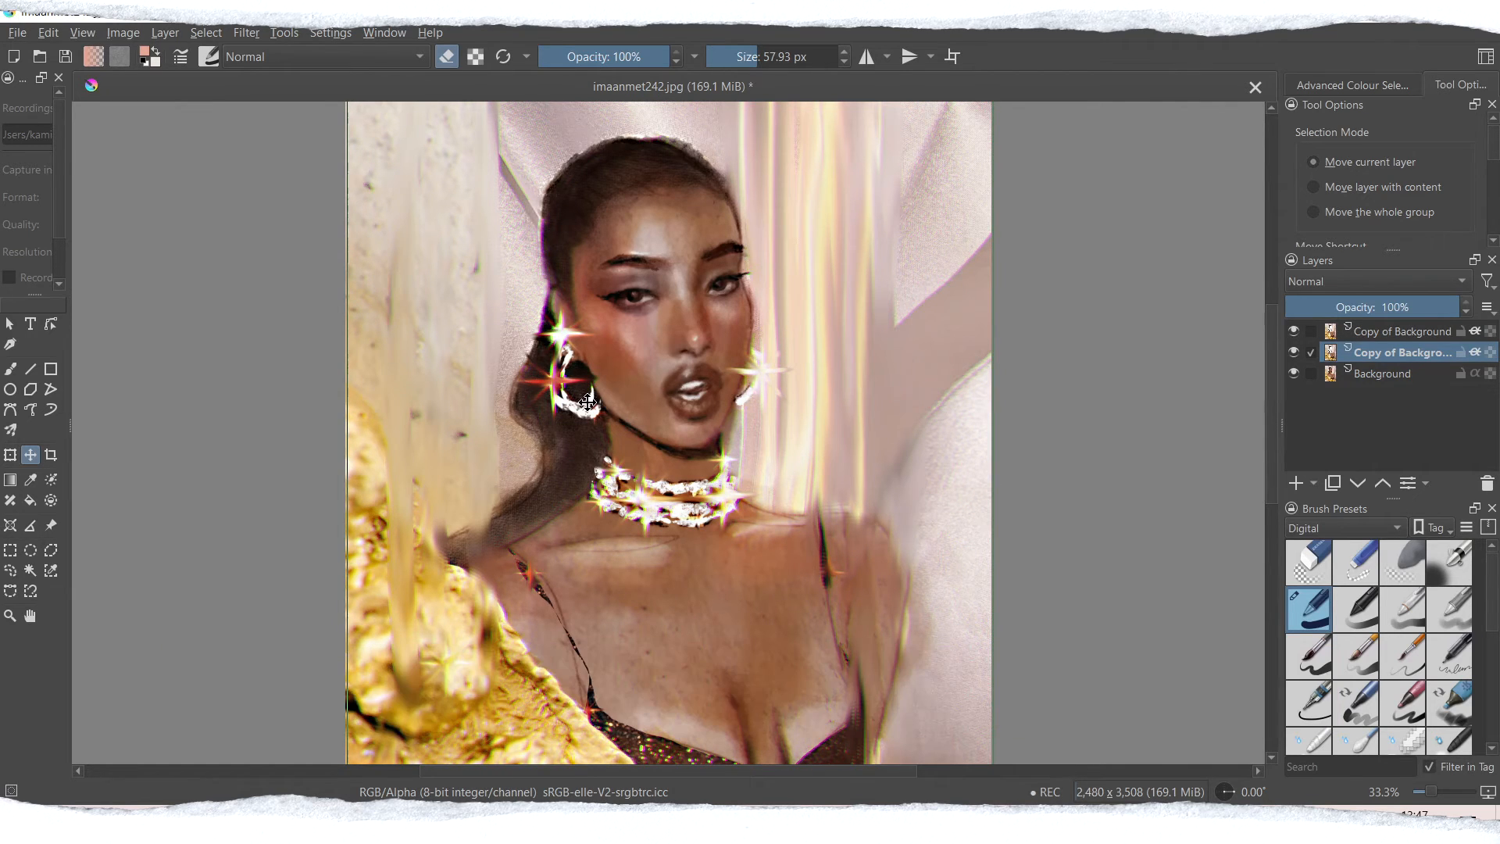
left_click(1382, 332)
left_click_drag(661, 389, 651, 391)
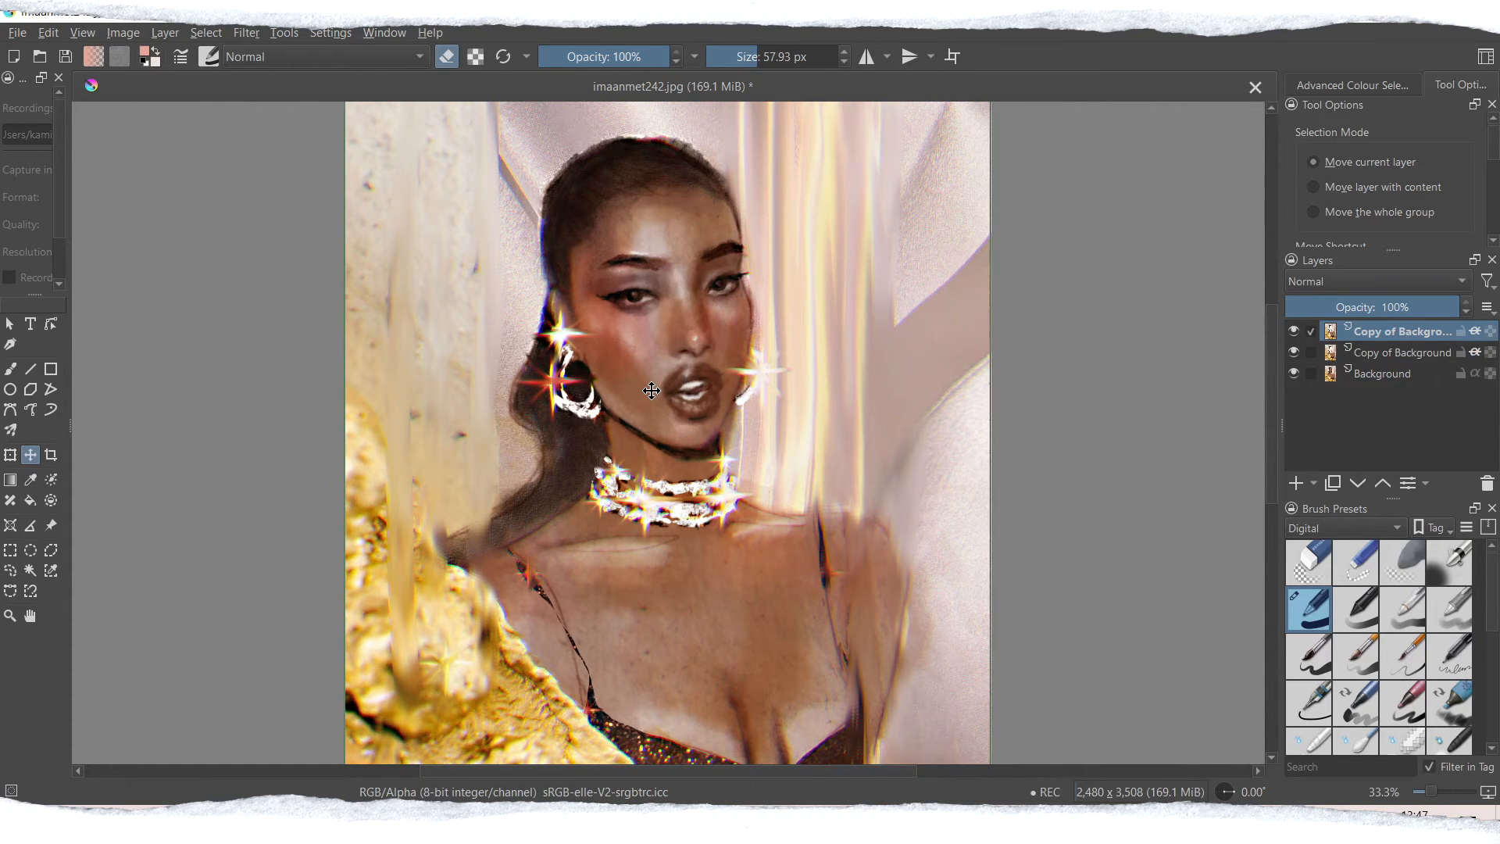
mouse_move(371, 371)
left_mouse_down()
mouse_move(375, 383)
mouse_move(370, 351)
mouse_move(386, 372)
mouse_move(374, 367)
left_mouse_up()
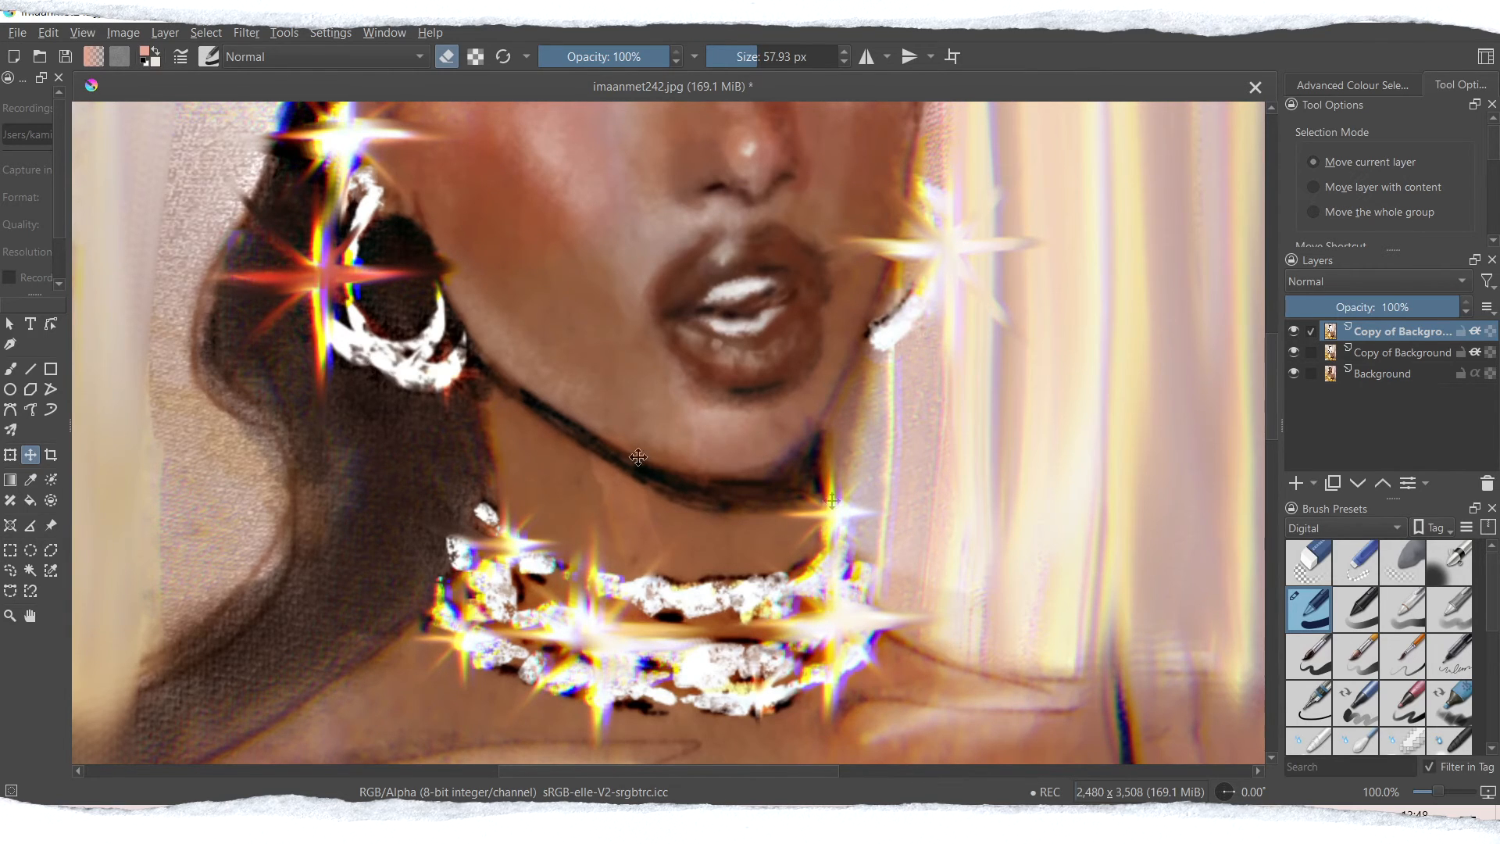
left_click_drag(1443, 797, 1437, 799)
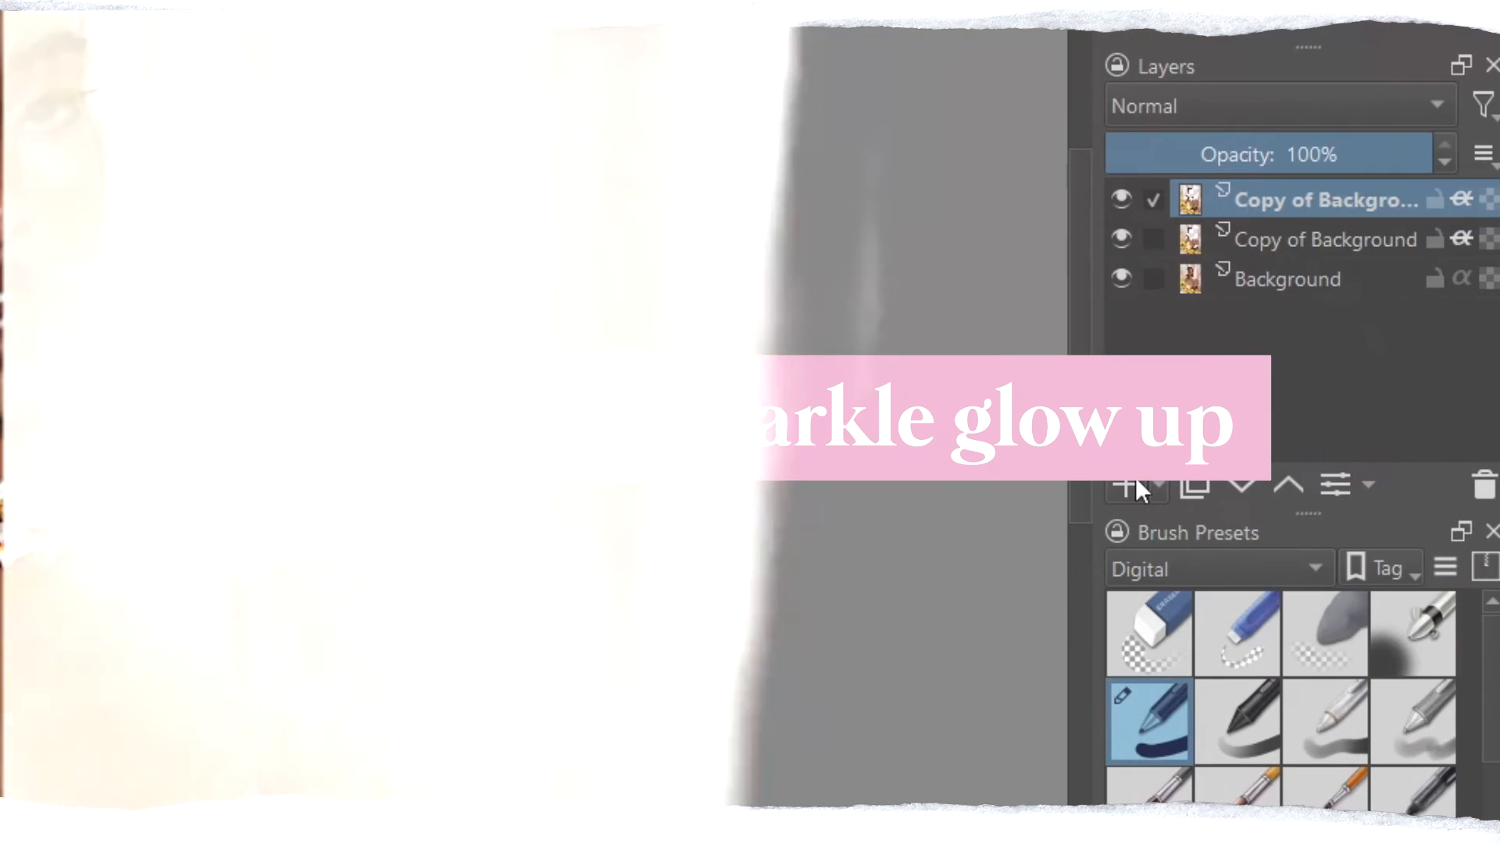
Add a new paint layer above the channel copies and set its blending mode to Colour Dodge
left_click(1297, 482)
left_click(1274, 125)
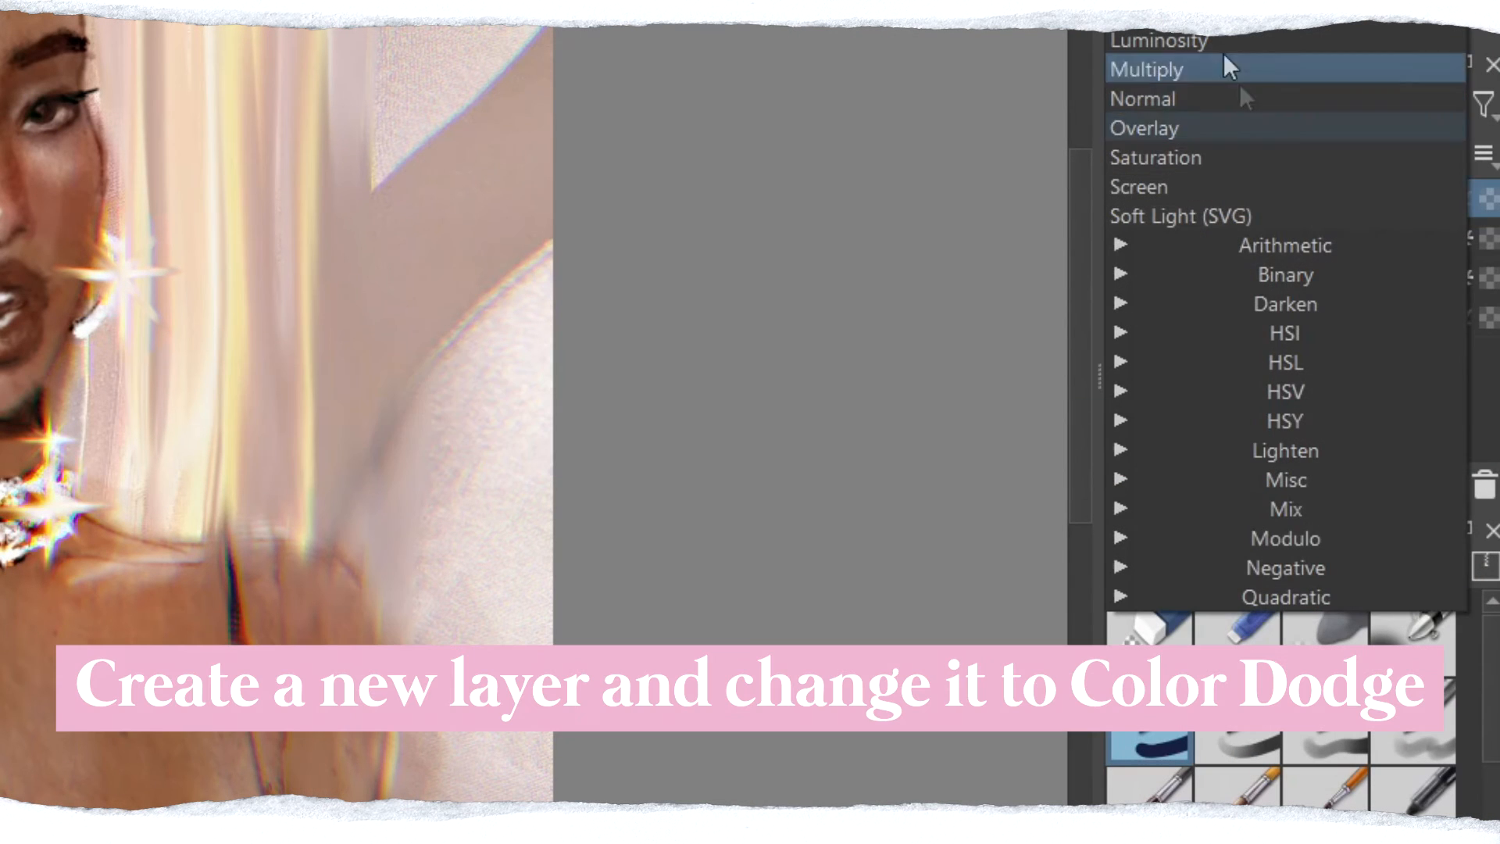
left_click(1250, 14)
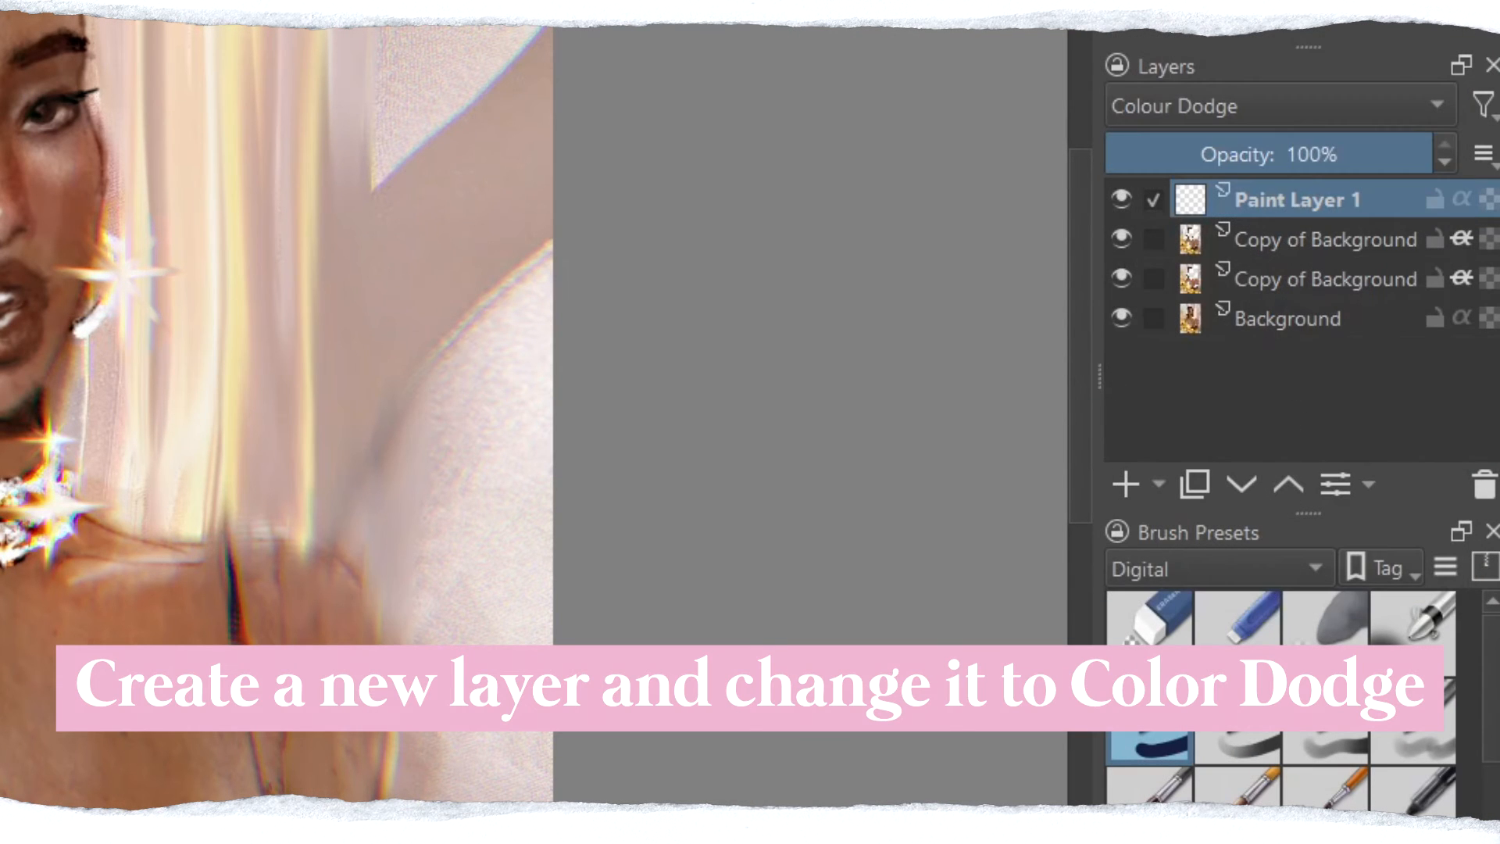
Choose the Airbrush Soft preset from the Digital brushes and set the brush size to about 230 px
left_click(1441, 636)
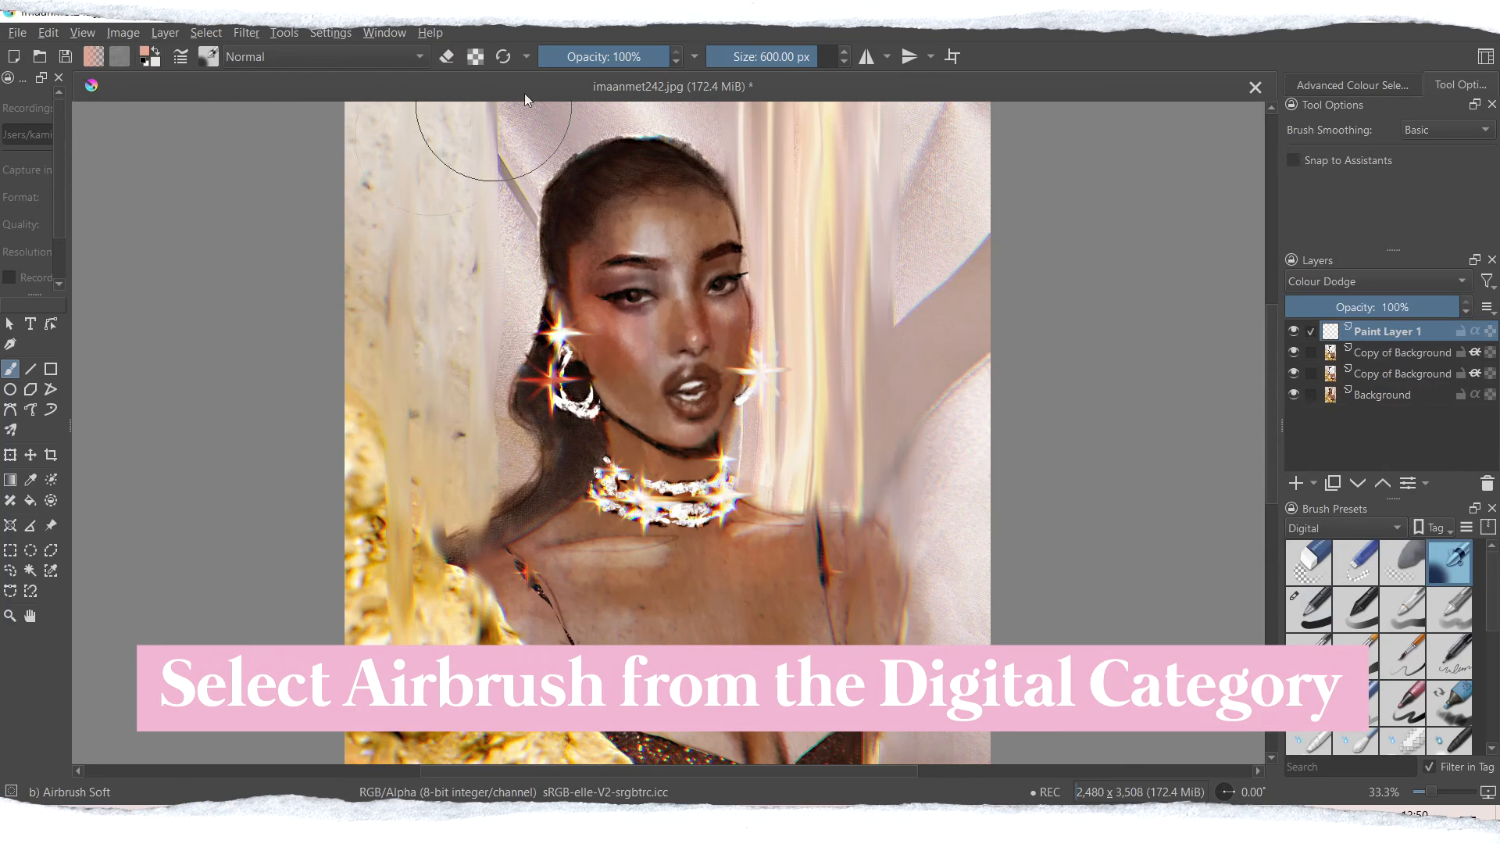
left_click(797, 61)
left_click_drag(797, 61, 788, 60)
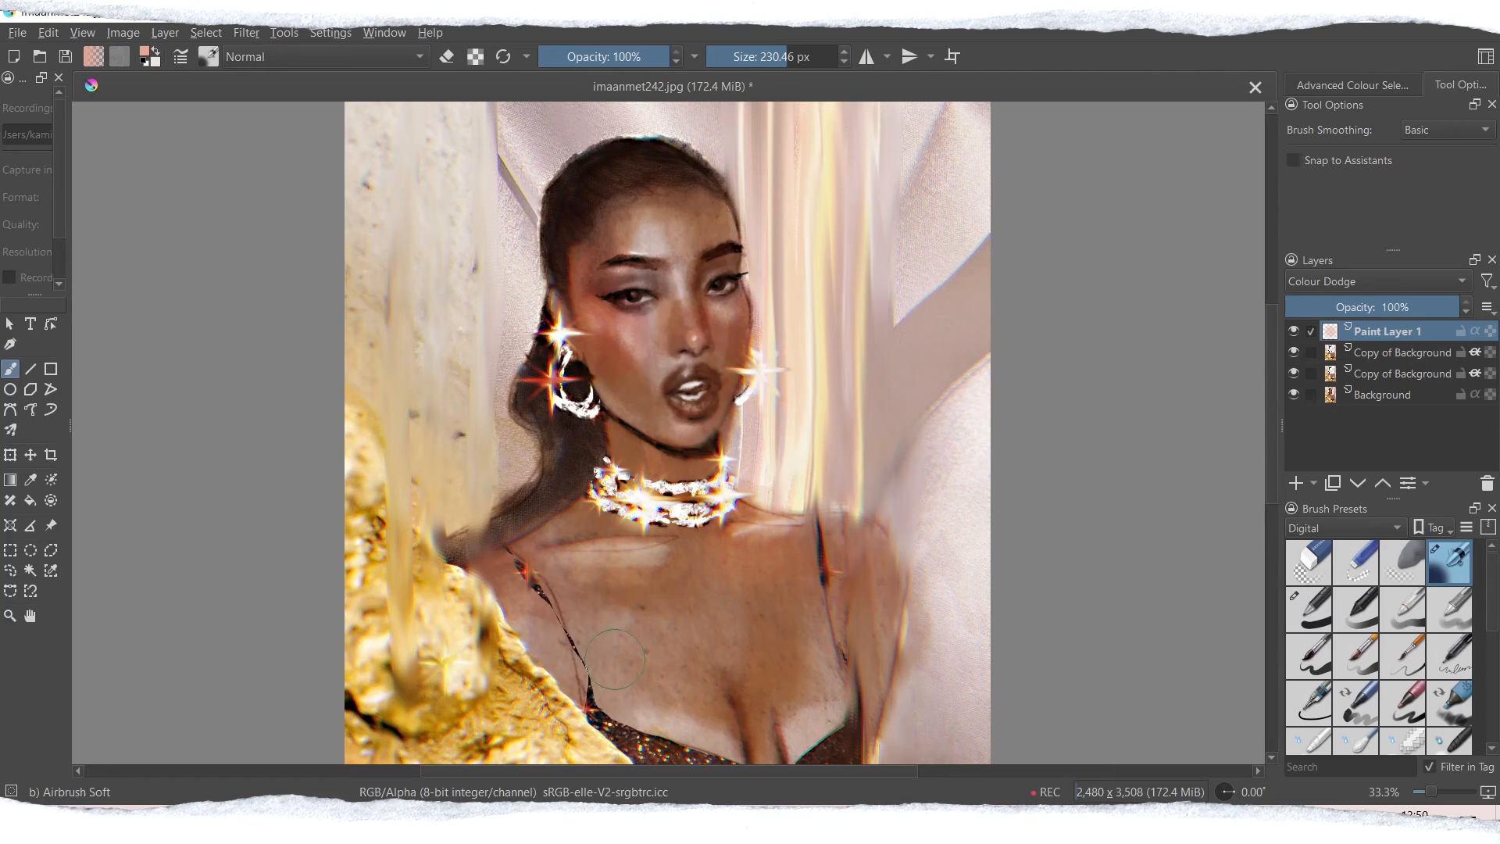
Set the foreground colour to a muted red, #c34544
left_click(146, 53)
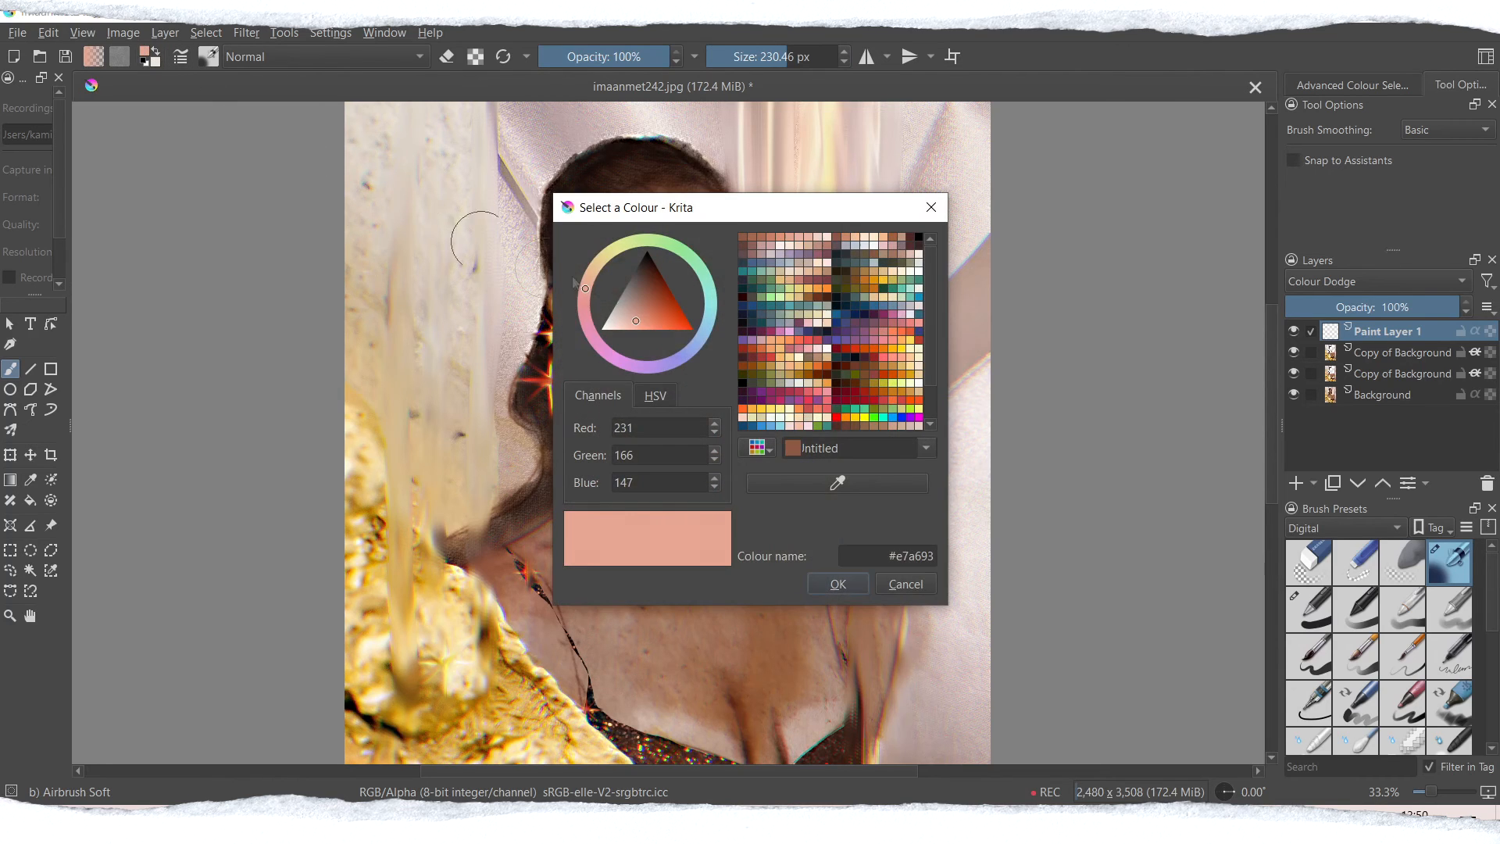
left_click(656, 311)
left_click_drag(583, 294, 584, 304)
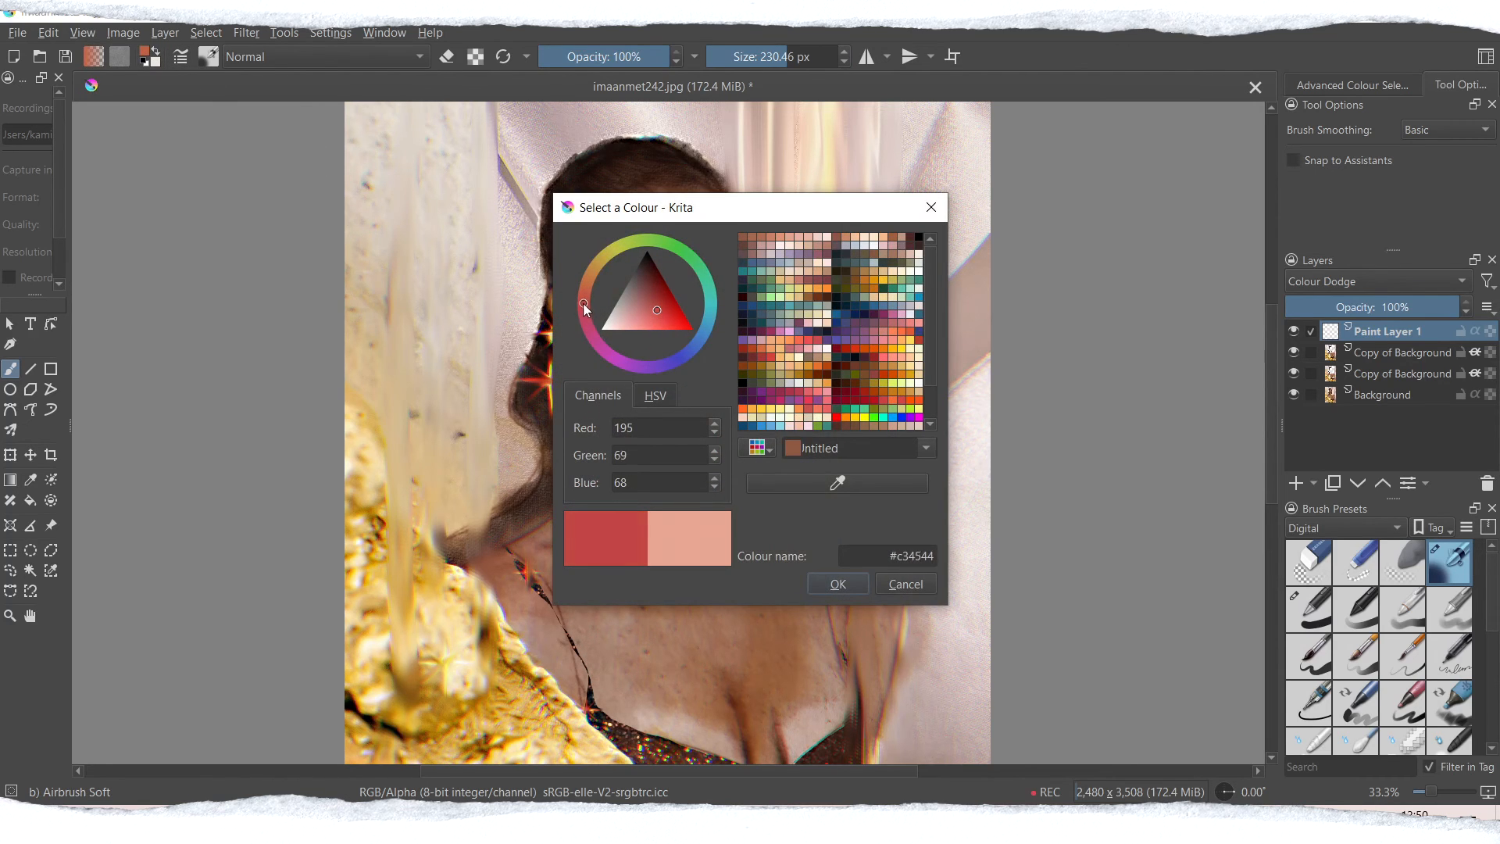
left_click(838, 584)
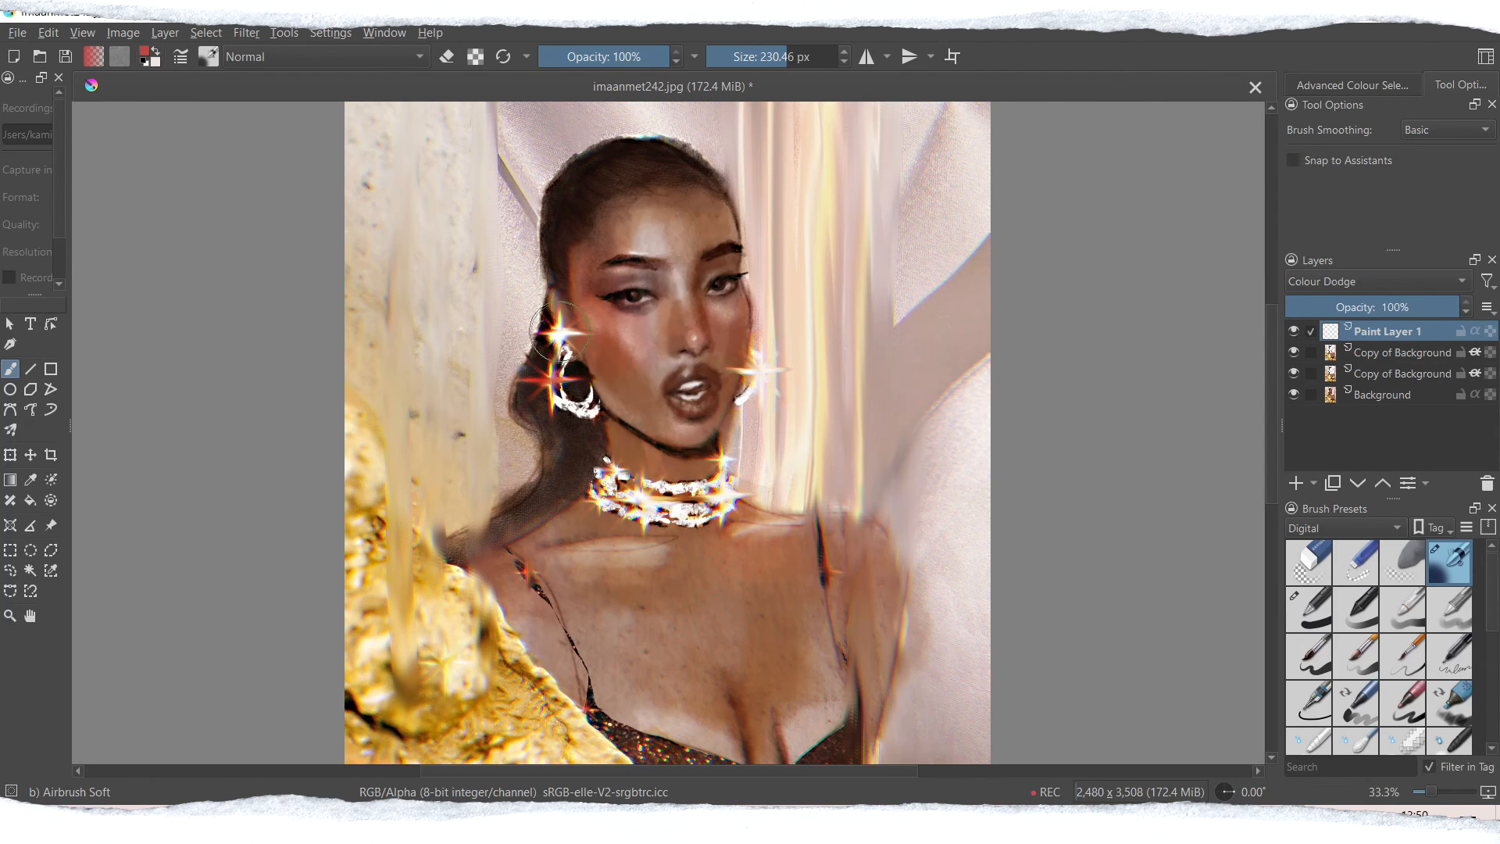
Airbrush a soft red glow over the sparkles on the earring and the necklace on the Colour Dodge layer
left_click(761, 369)
left_click(722, 496)
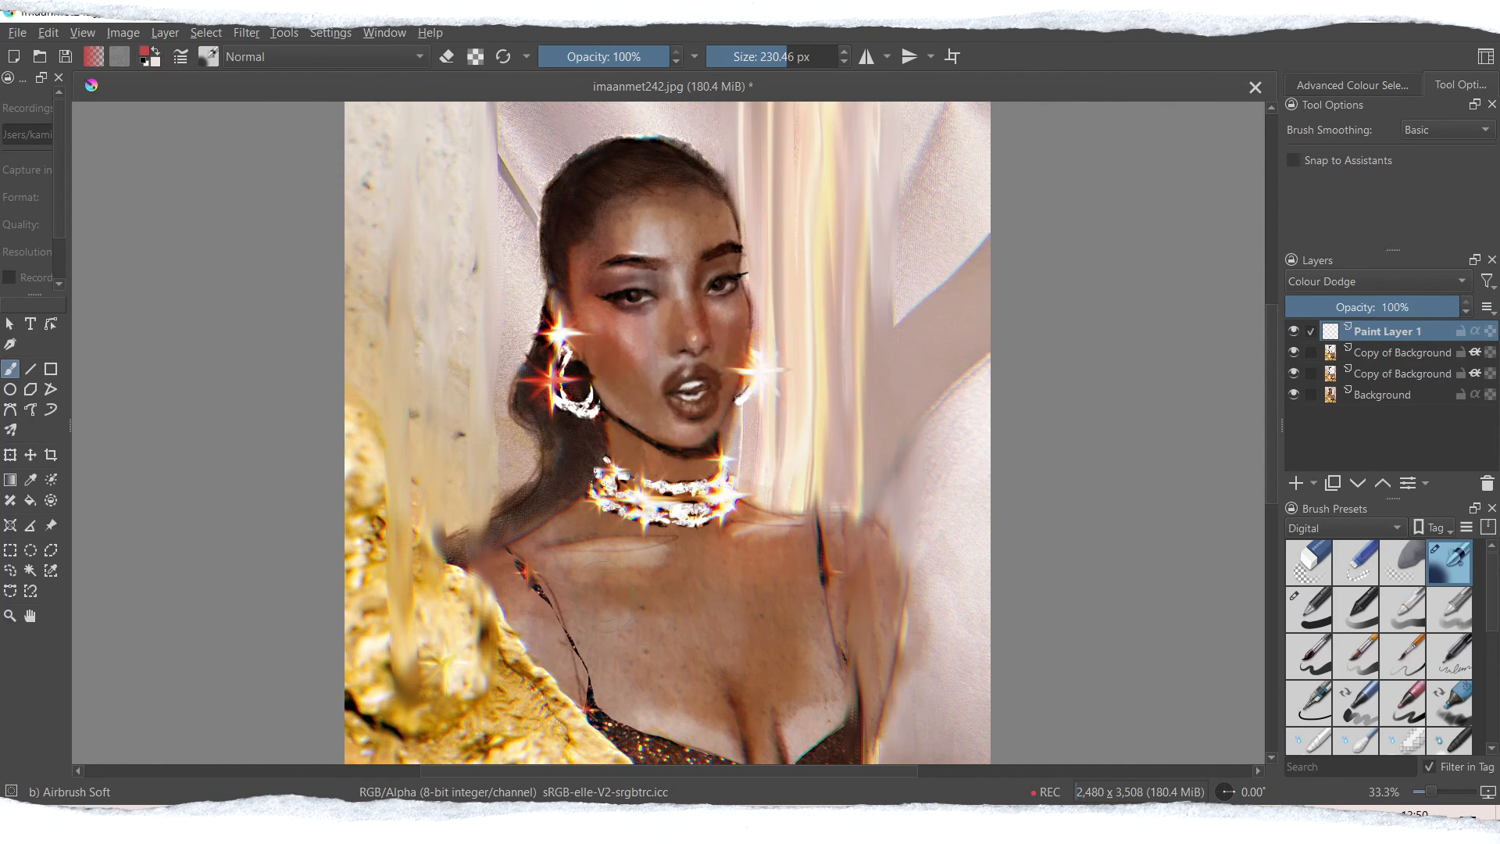
mouse_move(614, 490)
left_mouse_down()
mouse_move(649, 528)
mouse_move(642, 498)
left_mouse_up()
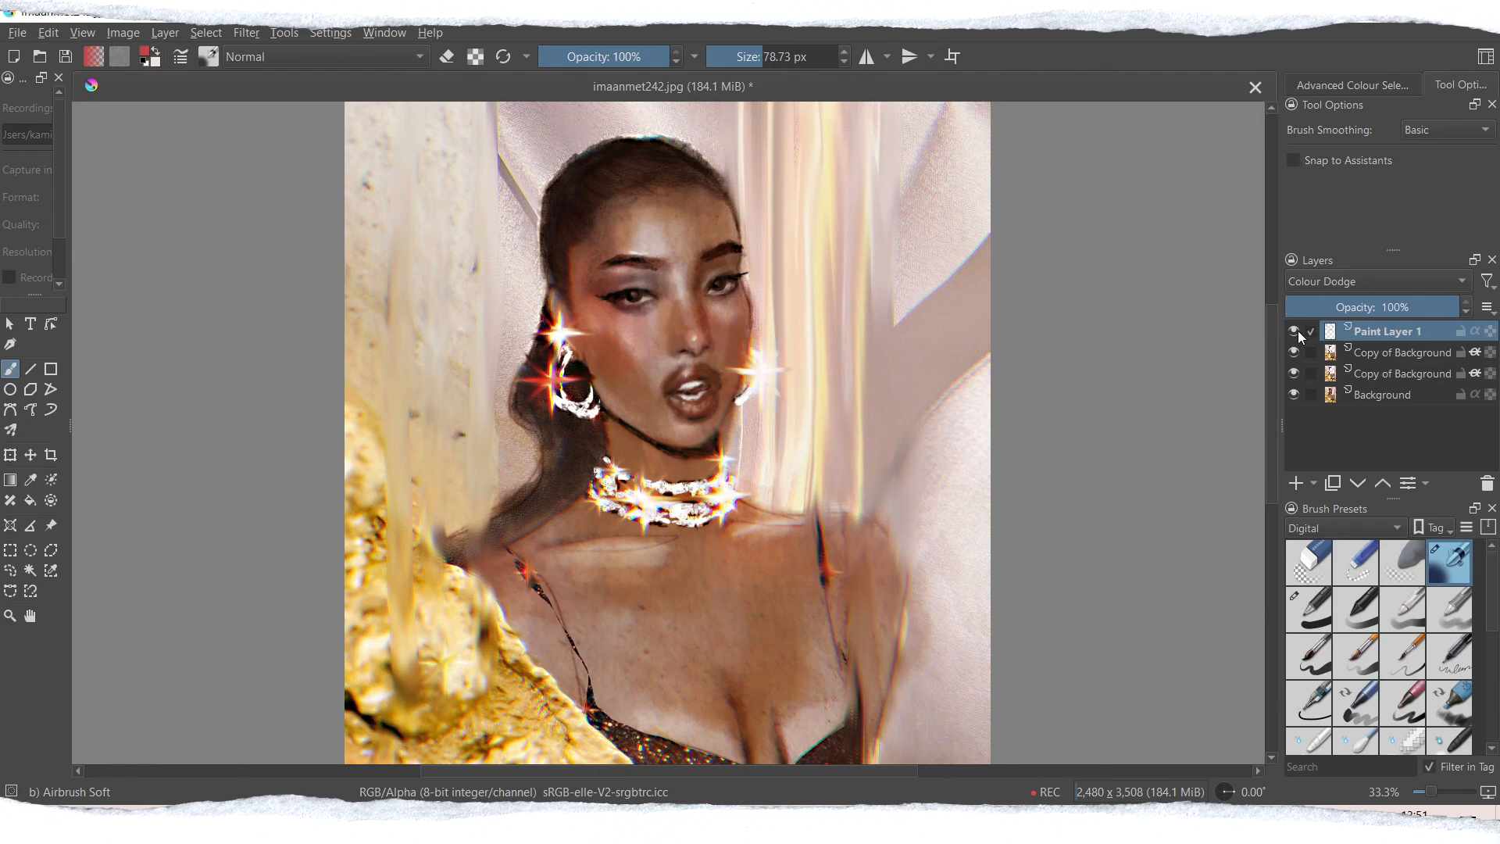
Compare the portrait with and without the glow layer and the two channel copies by toggling their visibility
left_click(1296, 353)
left_click(1296, 374)
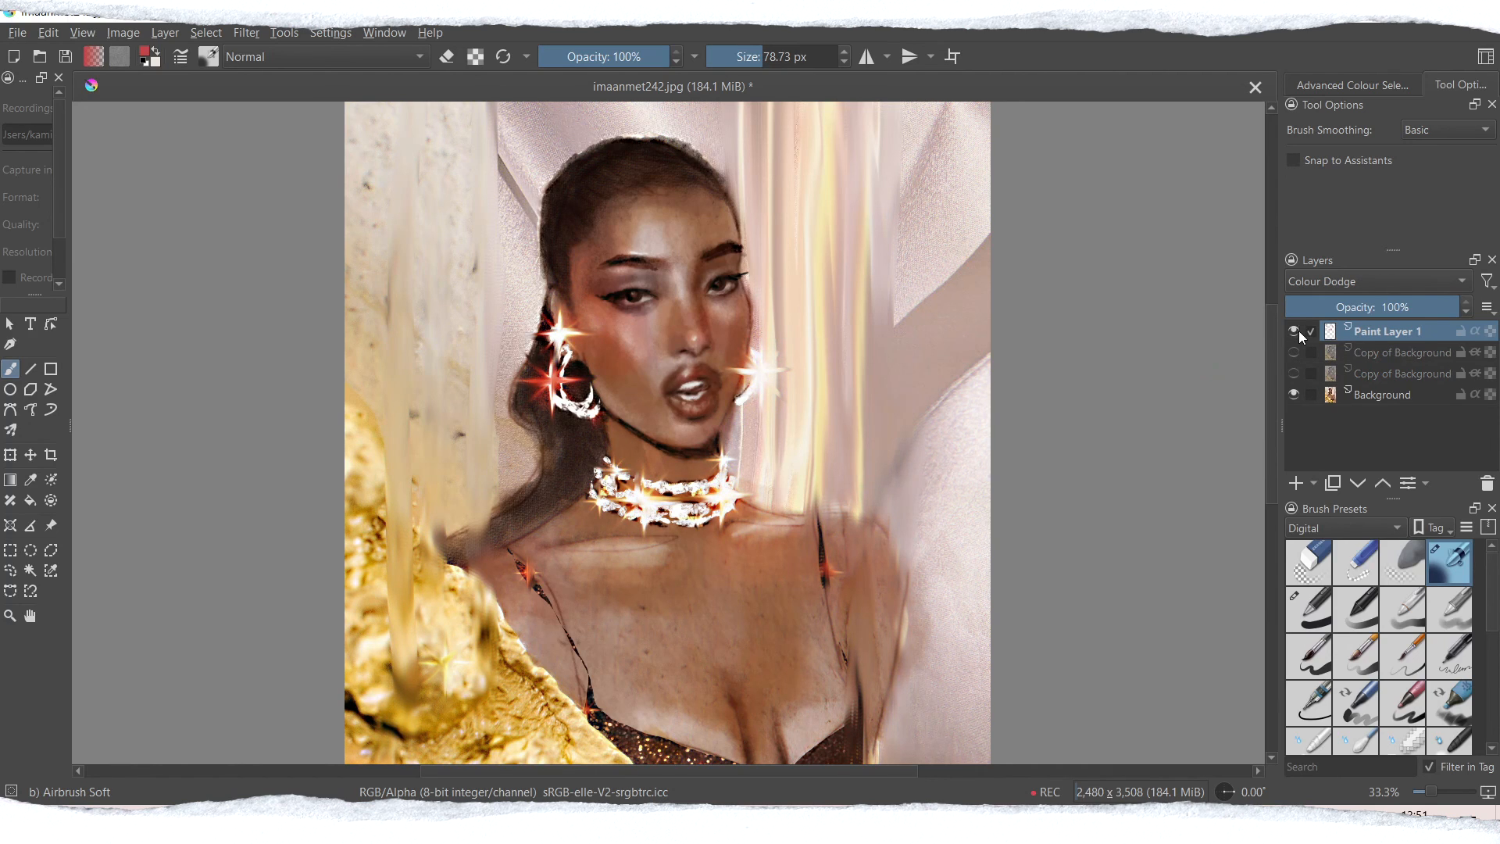
left_click(1295, 331)
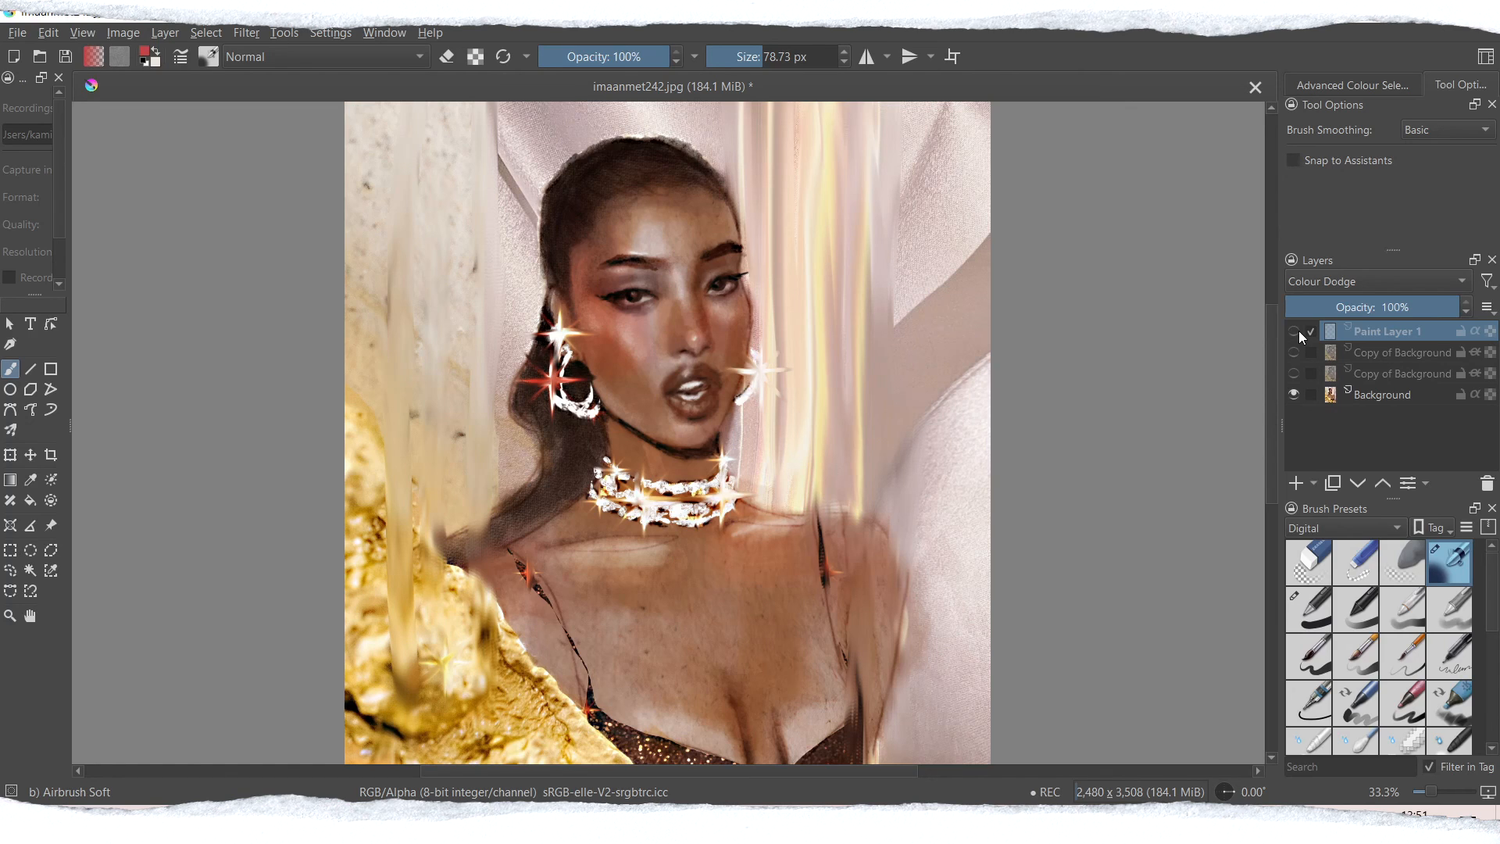
left_click(1296, 331)
left_click(1293, 352)
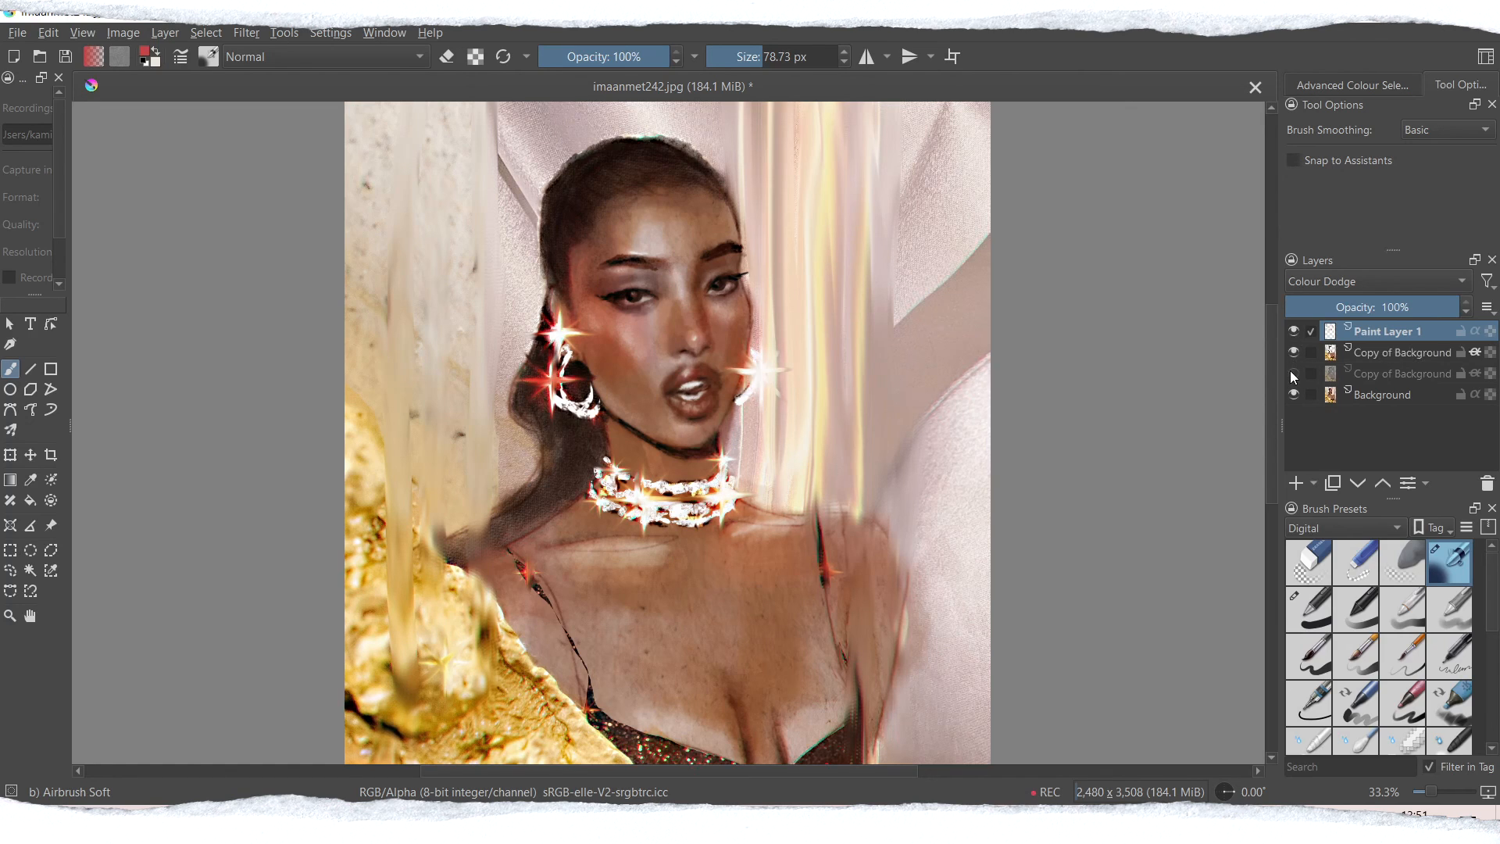
left_click(1293, 373)
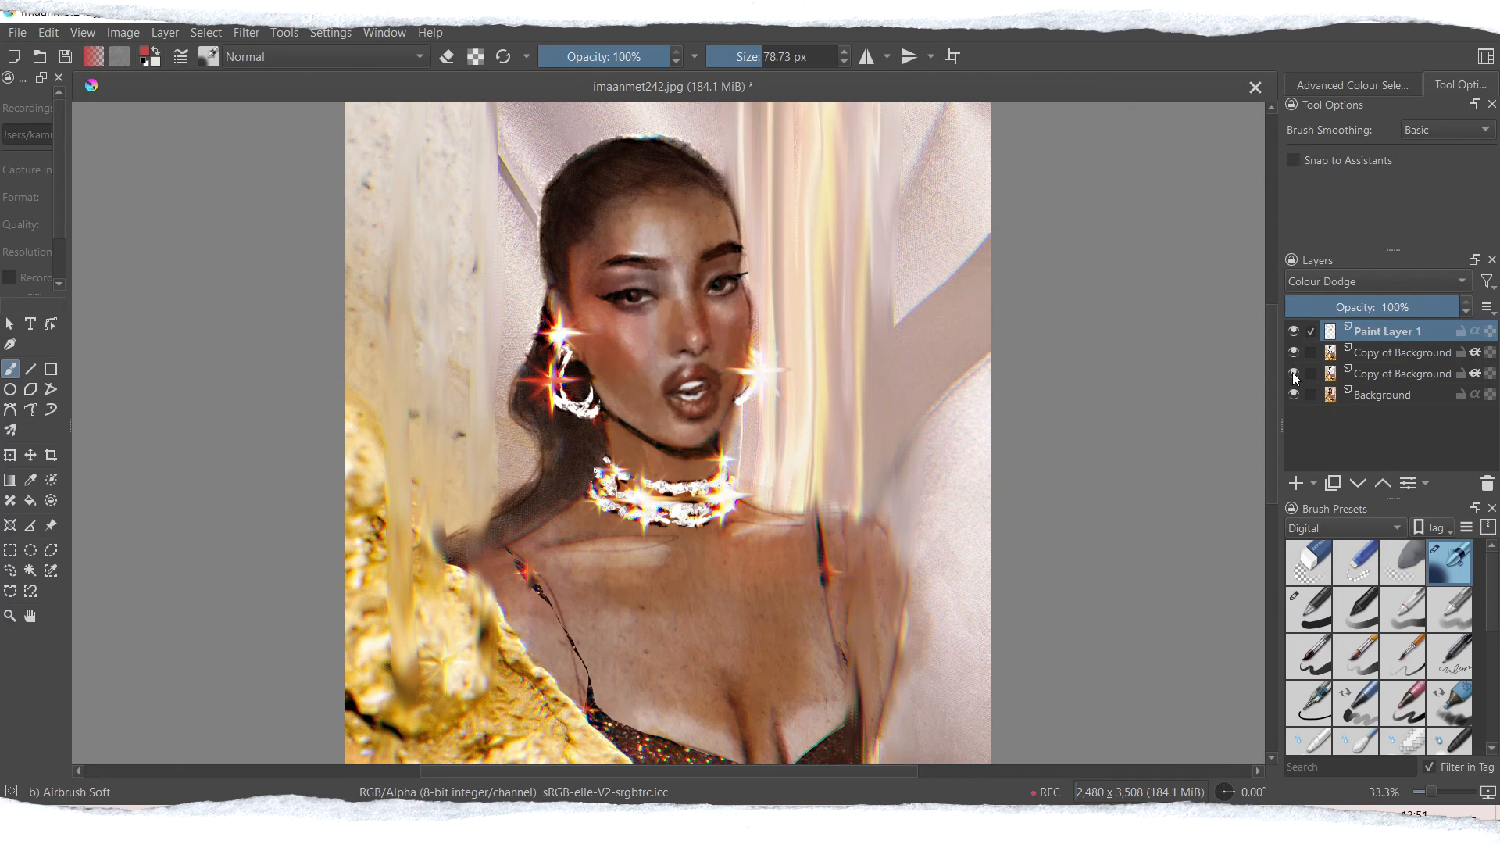